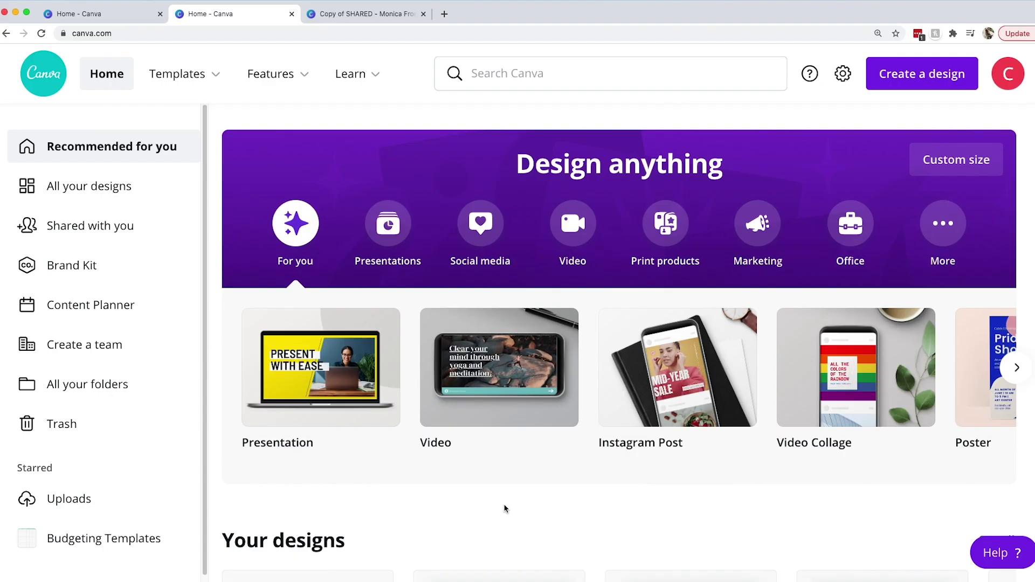
Step: Show Canva's 'Log in to your account' page in the second browser tab
mouse_move(204, 73)
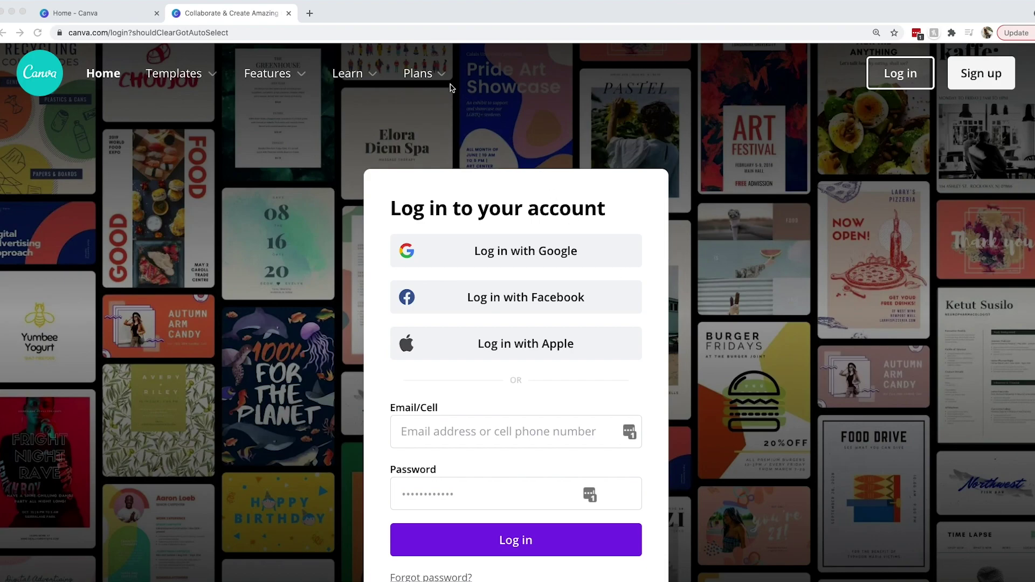
Step: Open the Canva Pro overview page from the Plans menu
mouse_move(430, 74)
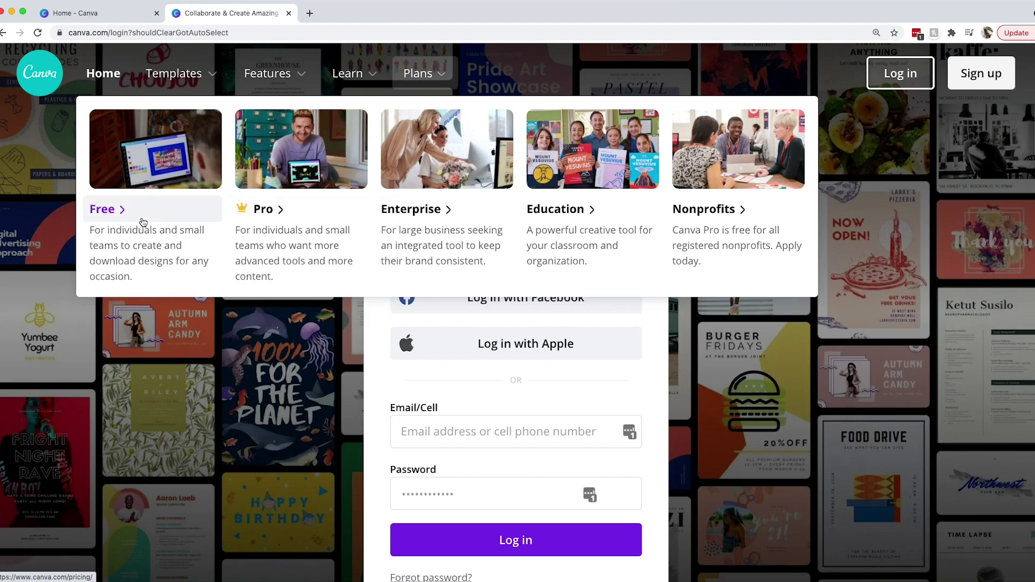
left_click(296, 218)
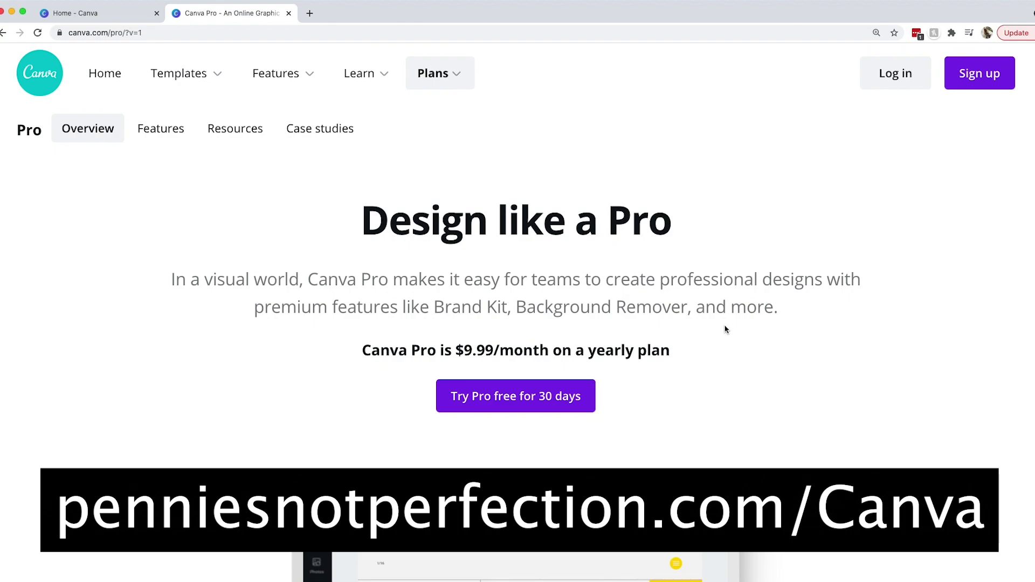
Step: In the Pro pricing card, highlight 'Save designs as templates for your team to use'
scroll(726, 329, "down", 1)
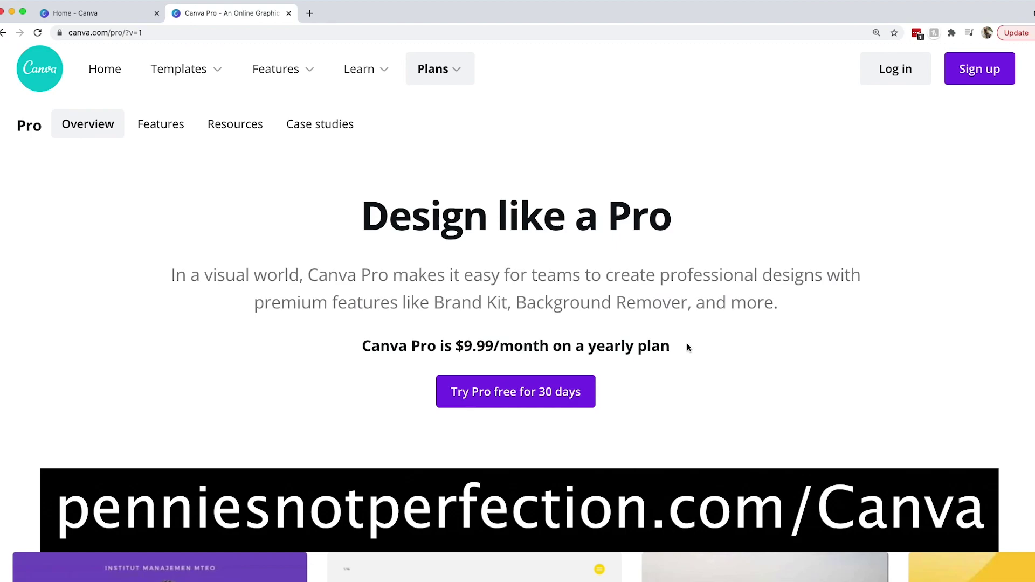
scroll(687, 346, "down", 2)
scroll(687, 343, "down", 3)
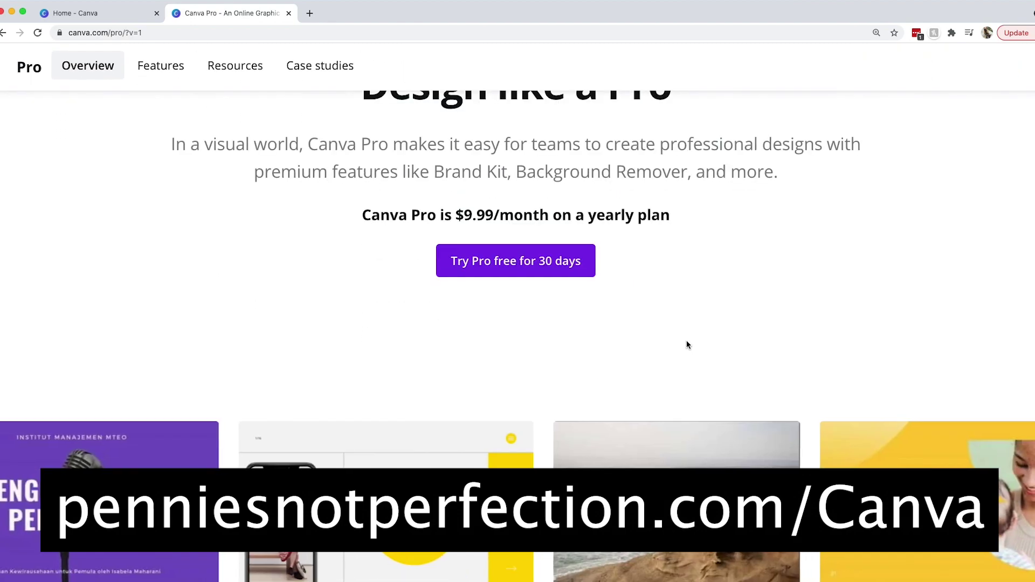
scroll(687, 345, "down", 1)
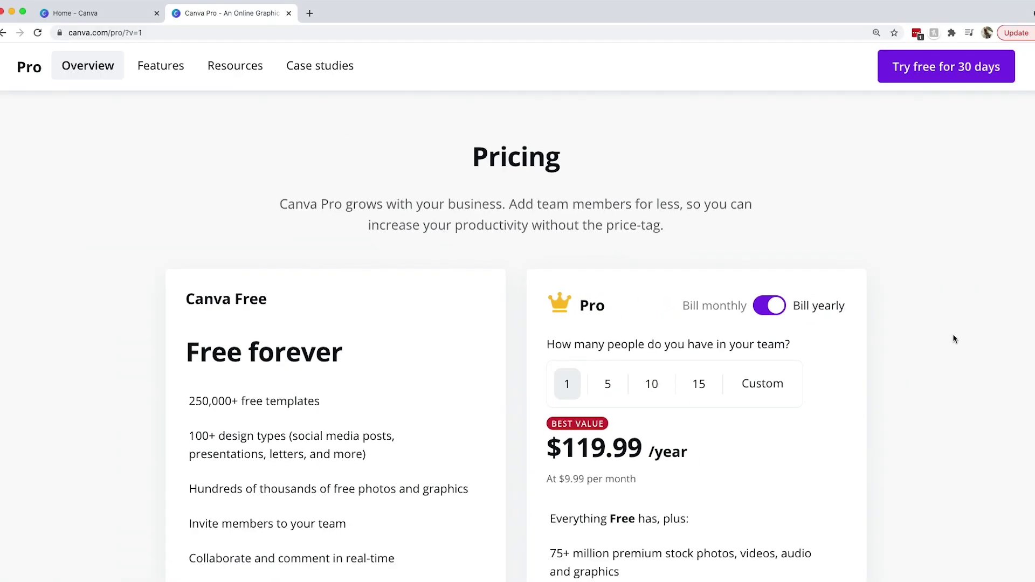
scroll(953, 339, "down", 3)
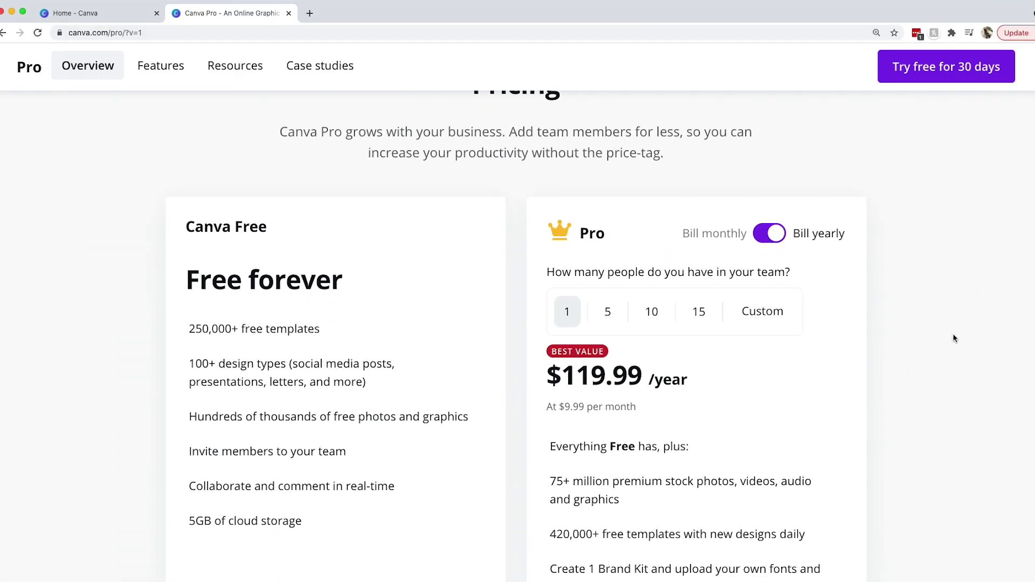
scroll(953, 339, "down", 2)
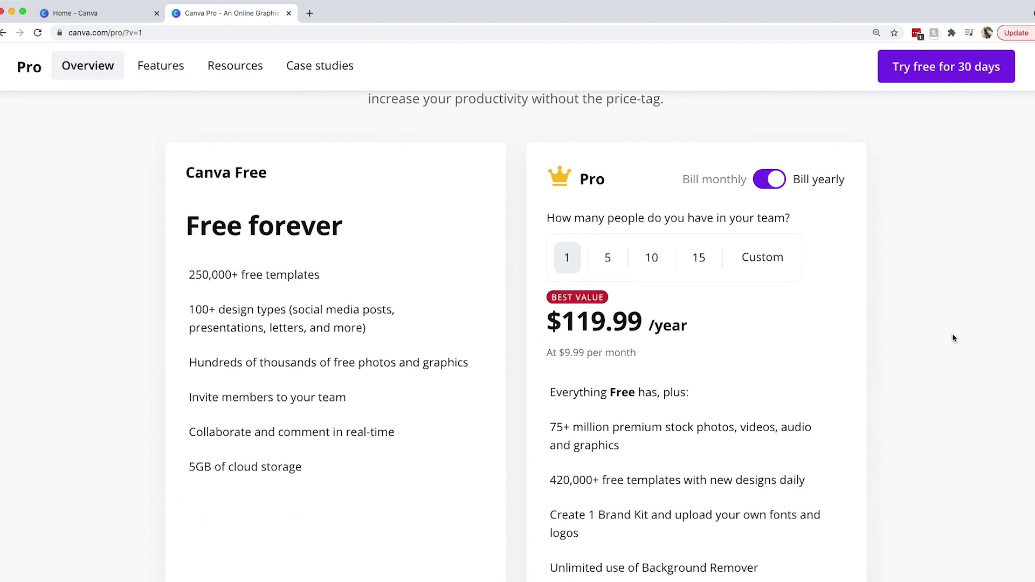
scroll(888, 335, "down", 1)
scroll(342, 520, "down", 1)
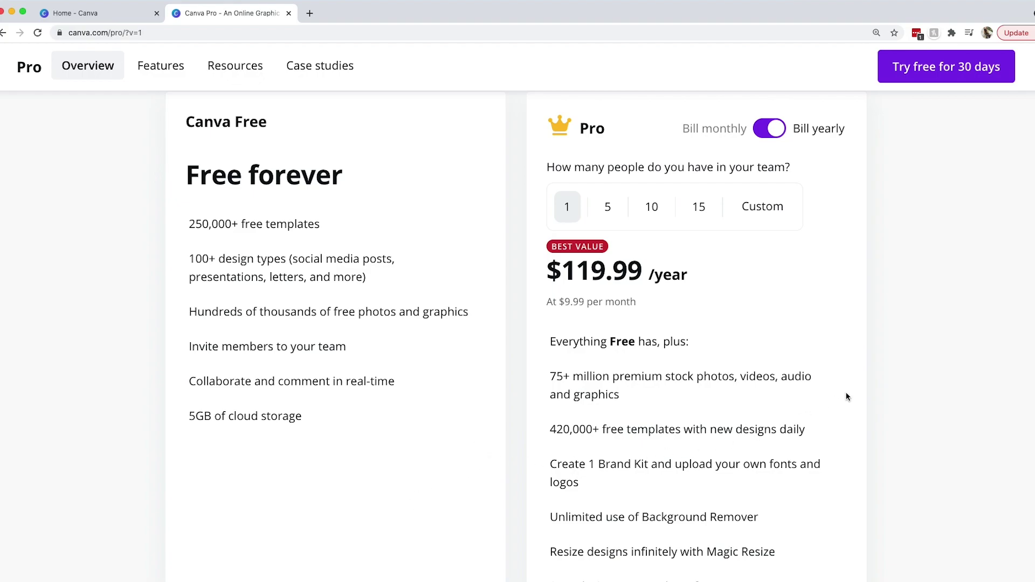
scroll(847, 396, "down", 2)
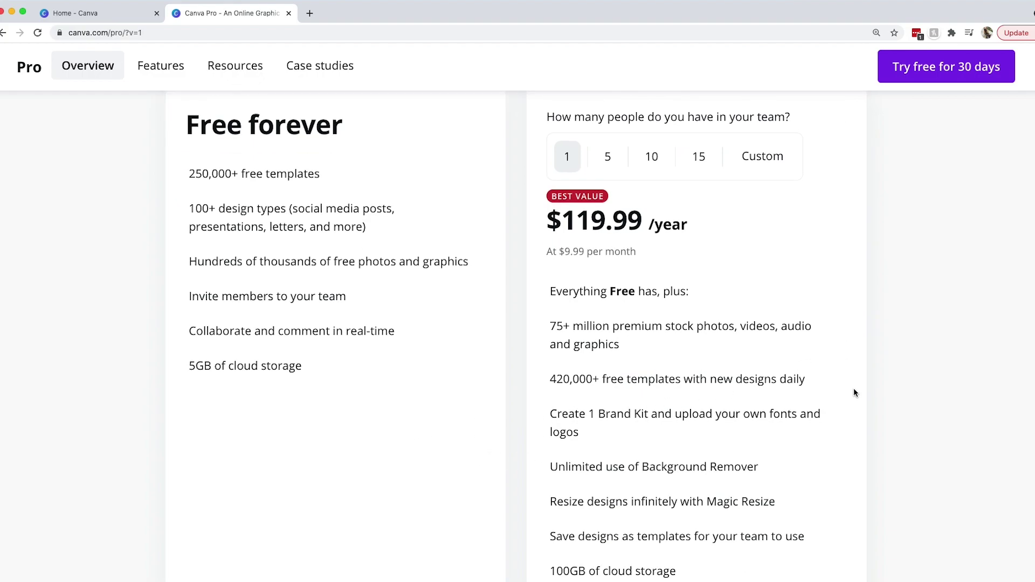
scroll(853, 387, "up", 3)
scroll(854, 388, "down", 2)
scroll(855, 393, "down", 4)
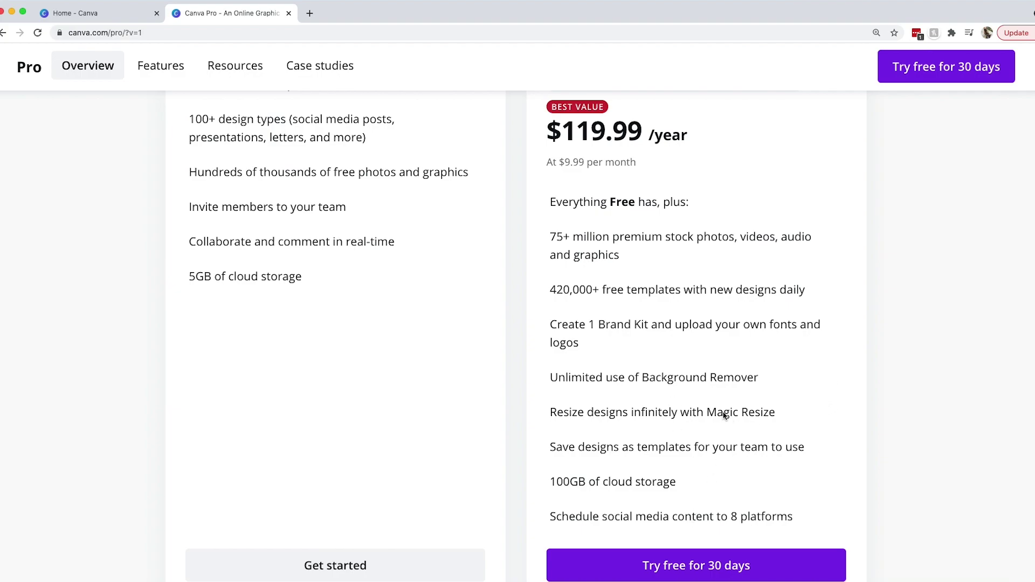
left_click_drag(547, 449, 715, 457)
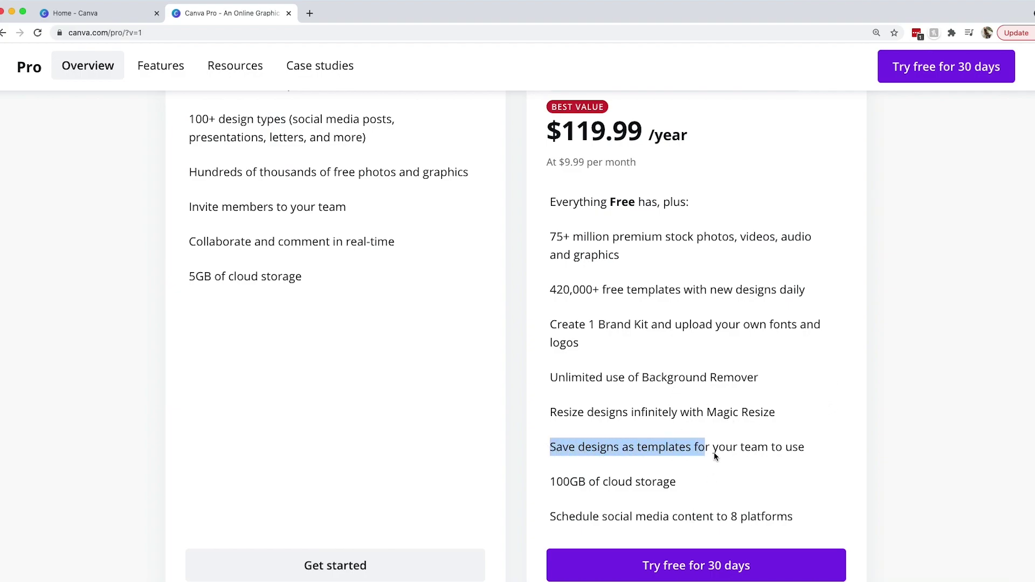
left_click_drag(785, 456, 801, 458)
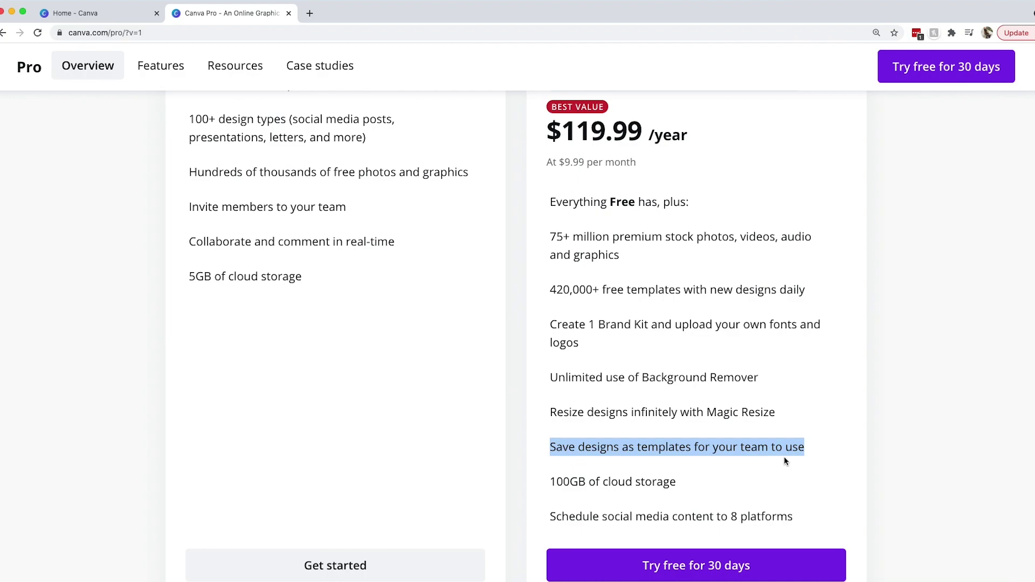
Step: Scroll back up and down the Pro page after highlighting the feature
scroll(784, 458, "up", 3)
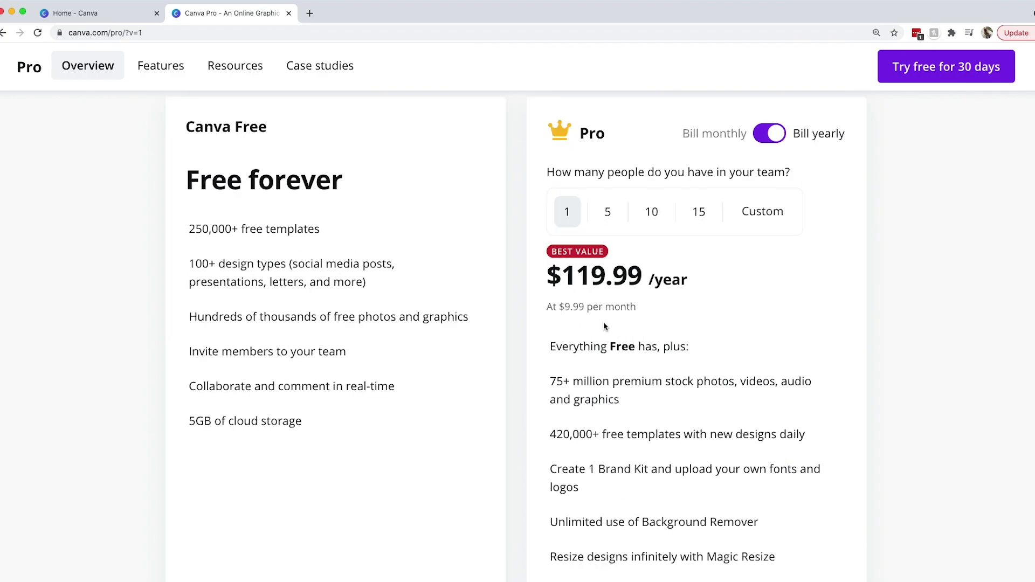
scroll(688, 300, "up", 1)
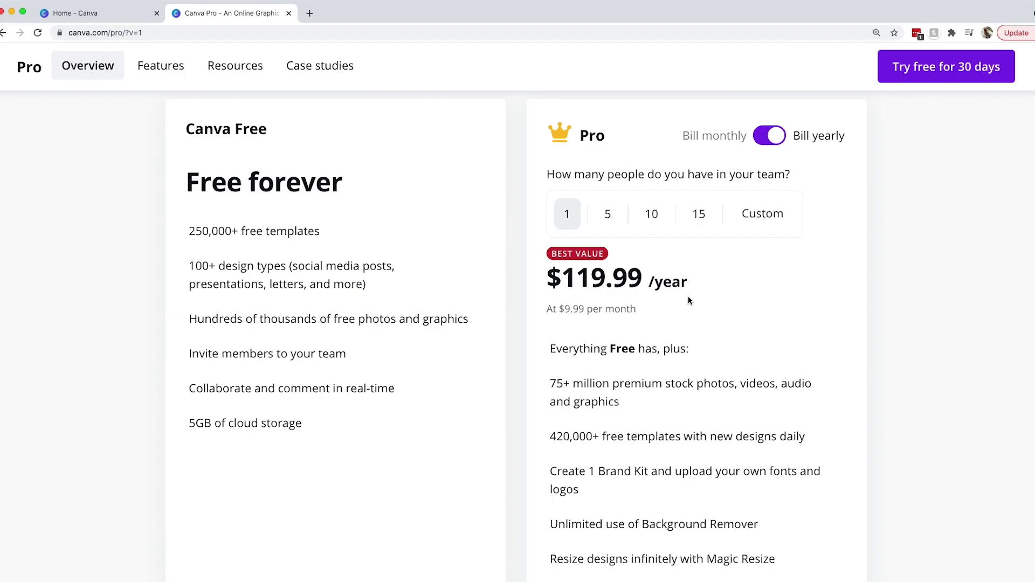
scroll(688, 300, "up", 3)
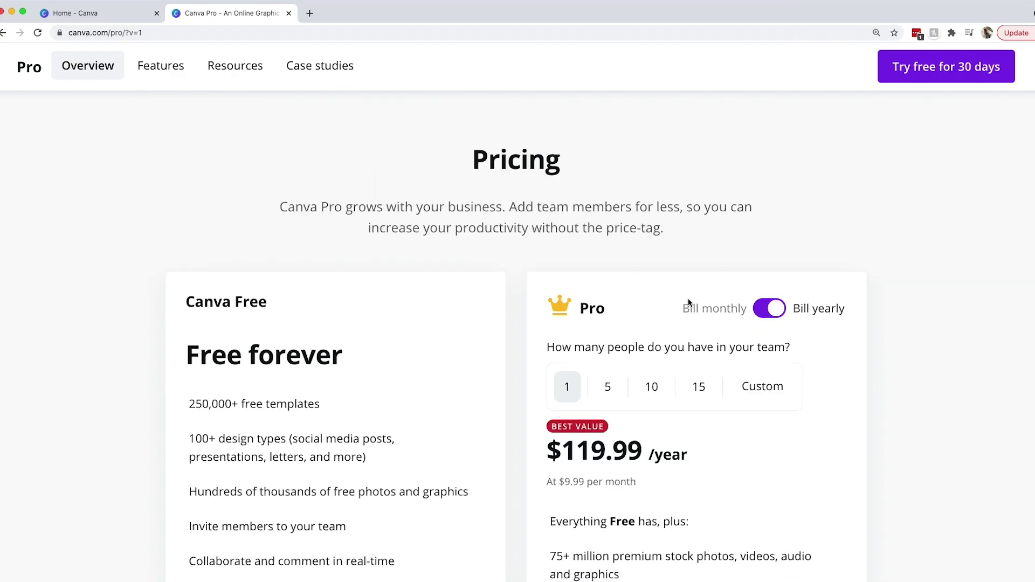
scroll(690, 302, "down", 1)
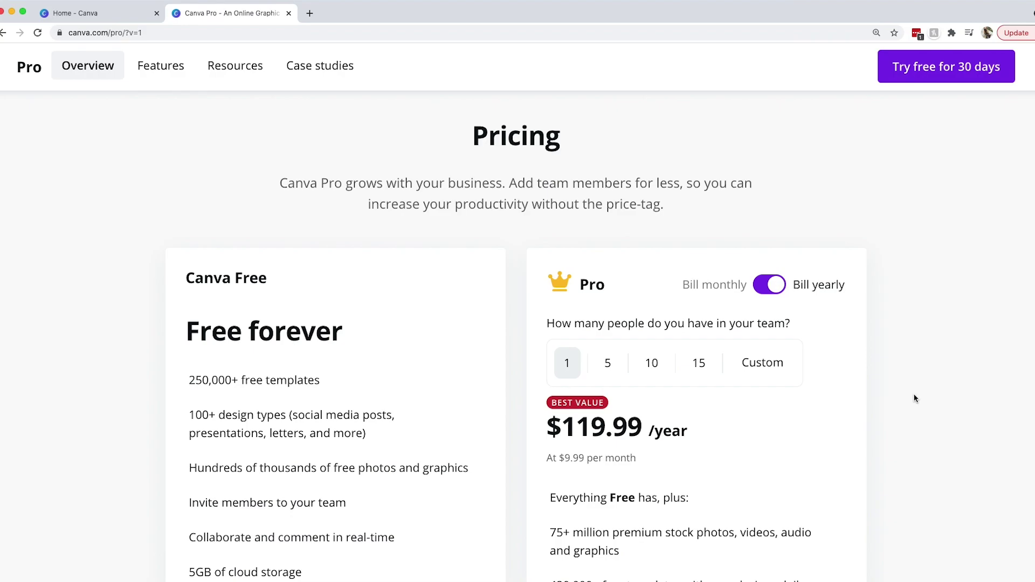
scroll(915, 399, "down", 3)
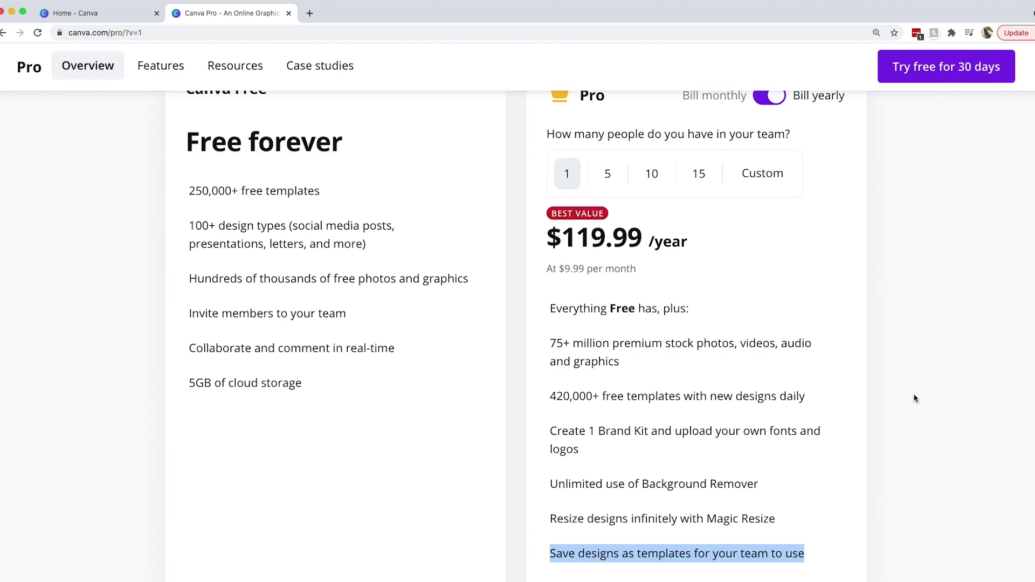
scroll(915, 399, "down", 1)
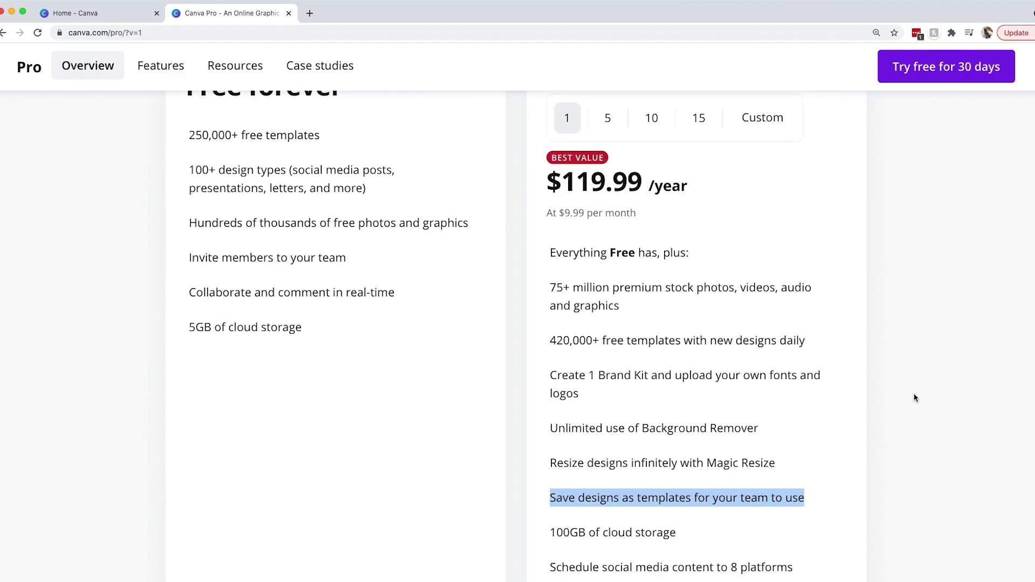
scroll(915, 398, "down", 2)
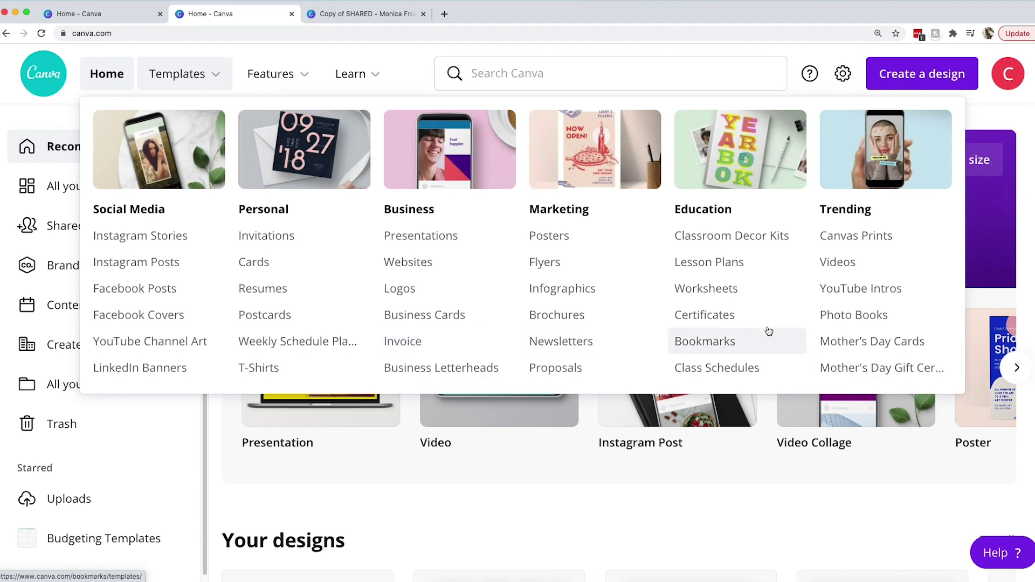
Step: Browse the Worksheet templates gallery, then bring up the Templates category menu
left_click(755, 291)
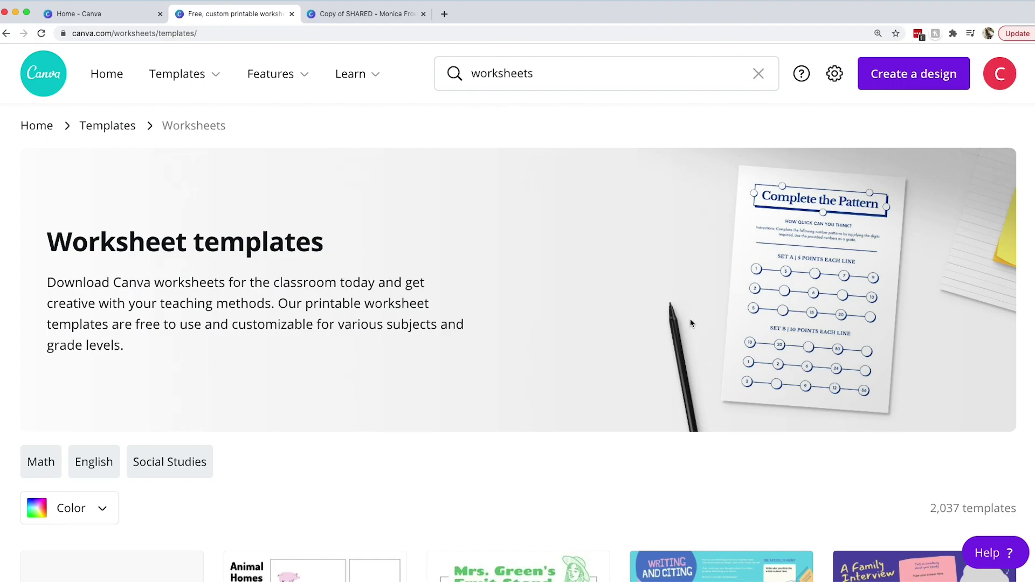
scroll(690, 323, "down", 5)
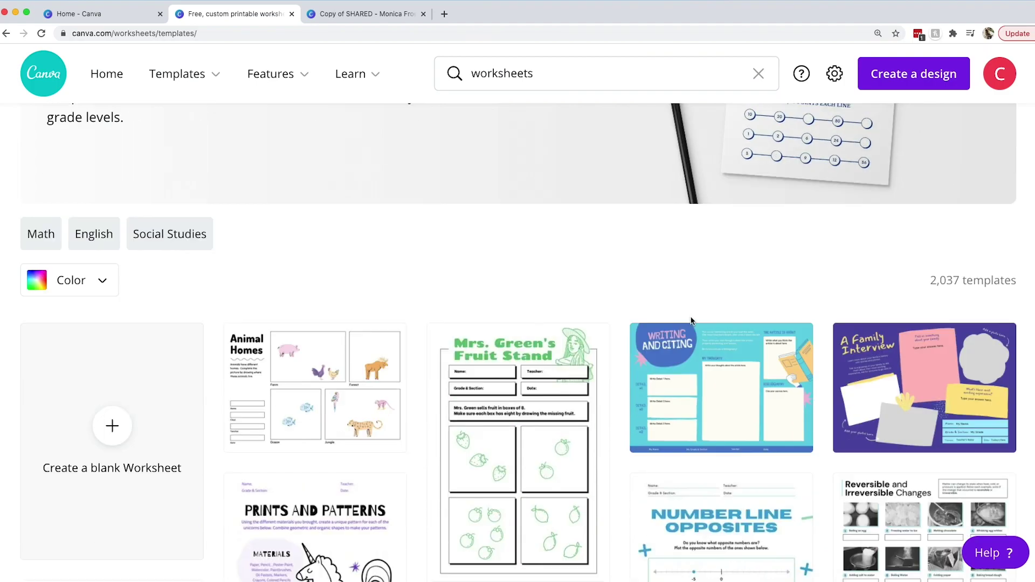
scroll(754, 429, "down", 4)
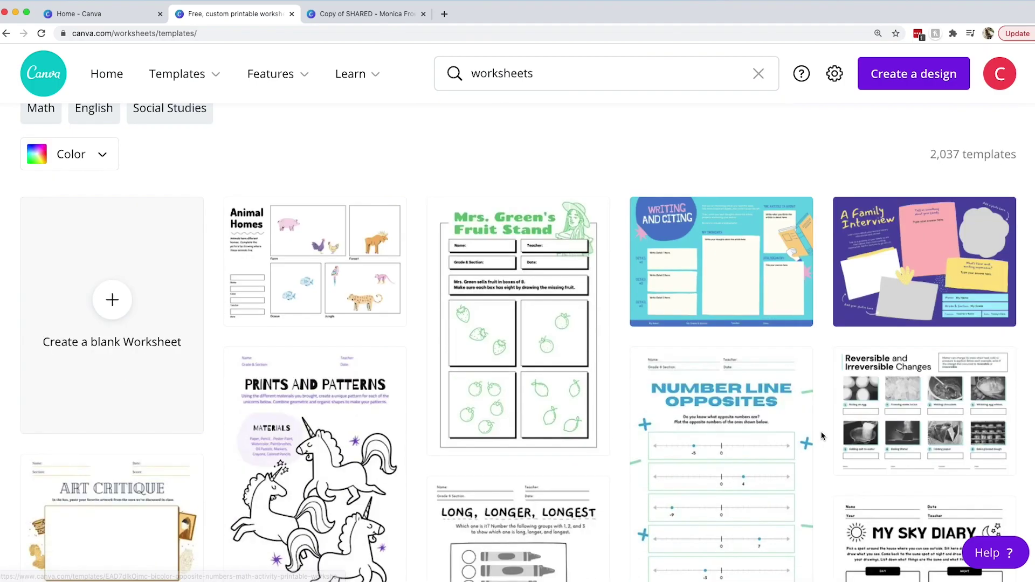
scroll(749, 294, "down", 5)
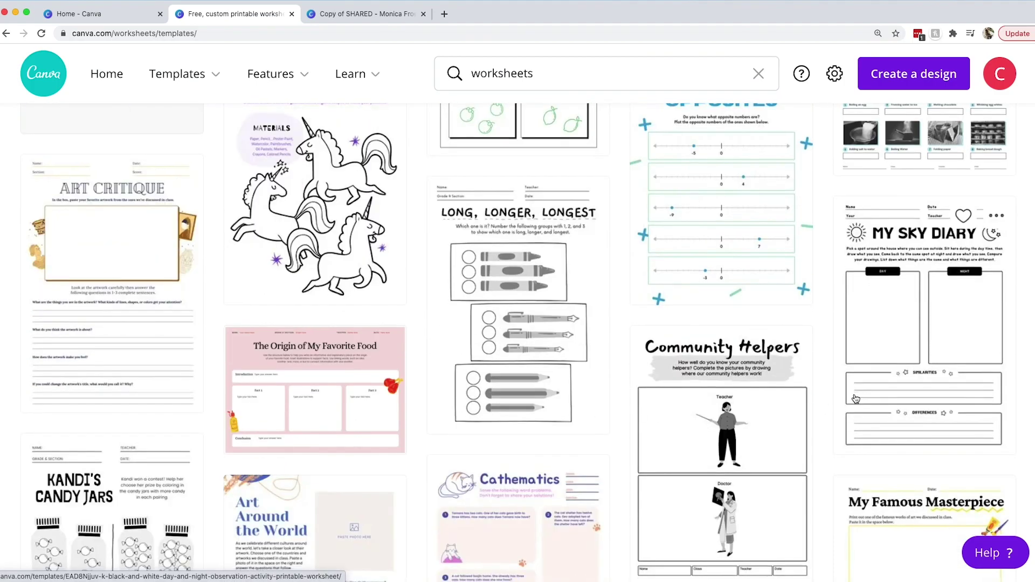
scroll(856, 397, "down", 5)
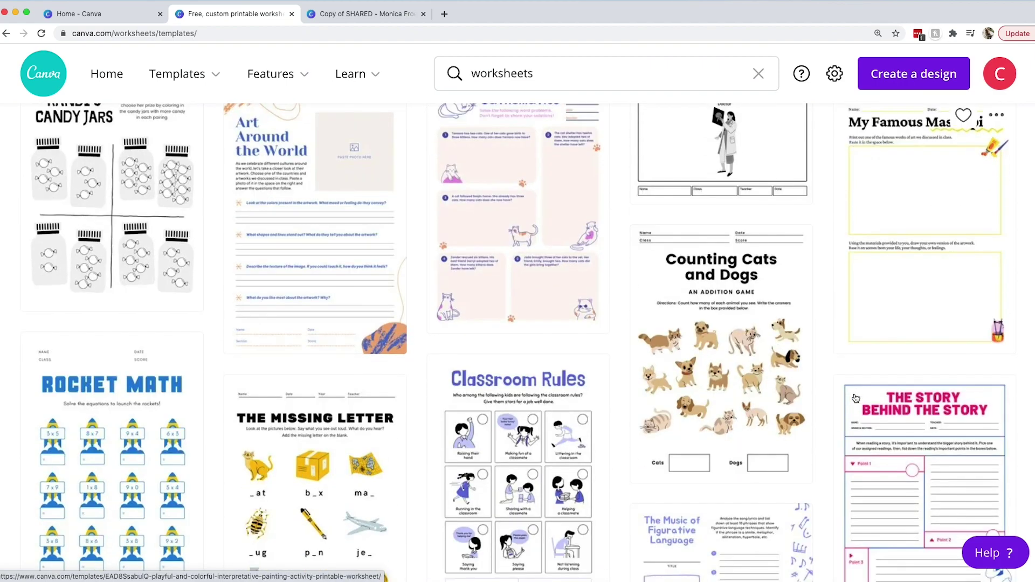
scroll(856, 397, "down", 4)
scroll(856, 397, "down", 3)
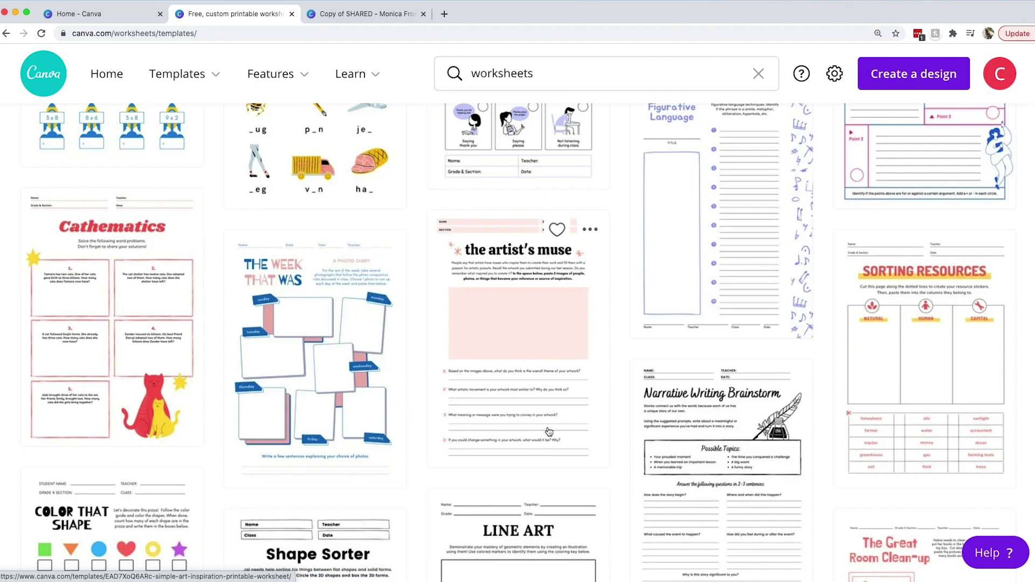
scroll(548, 432, "down", 4)
scroll(549, 432, "down", 4)
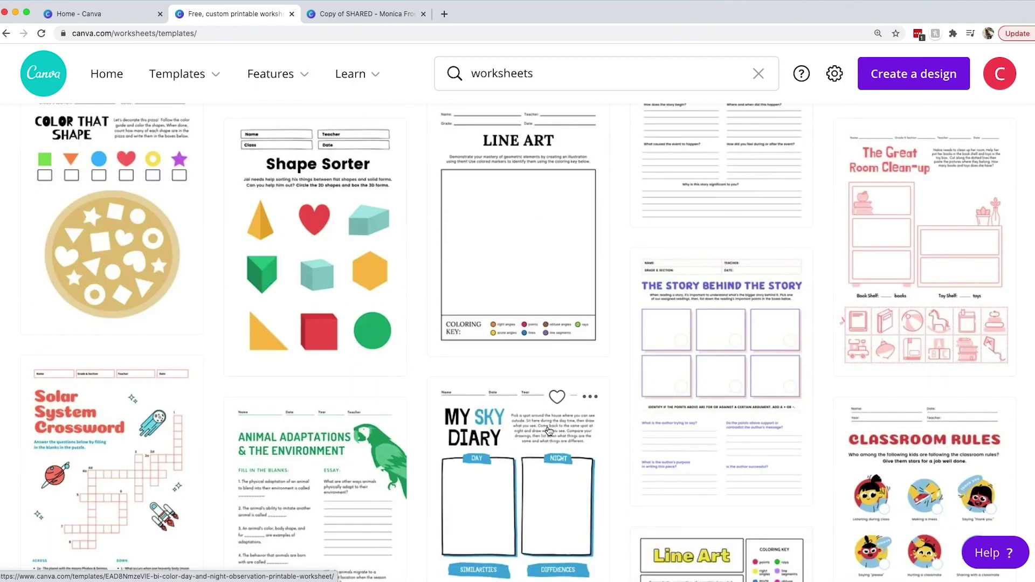
scroll(378, 216, "up", 10)
mouse_move(173, 80)
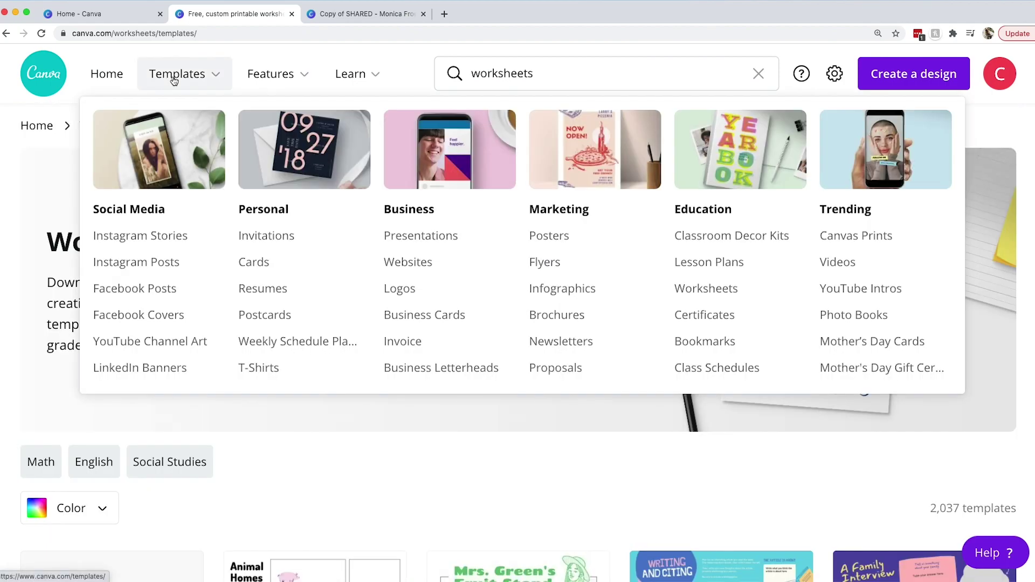
Step: Go to Instagram Post templates and scroll down to the blank Instagram Post option
left_click(171, 262)
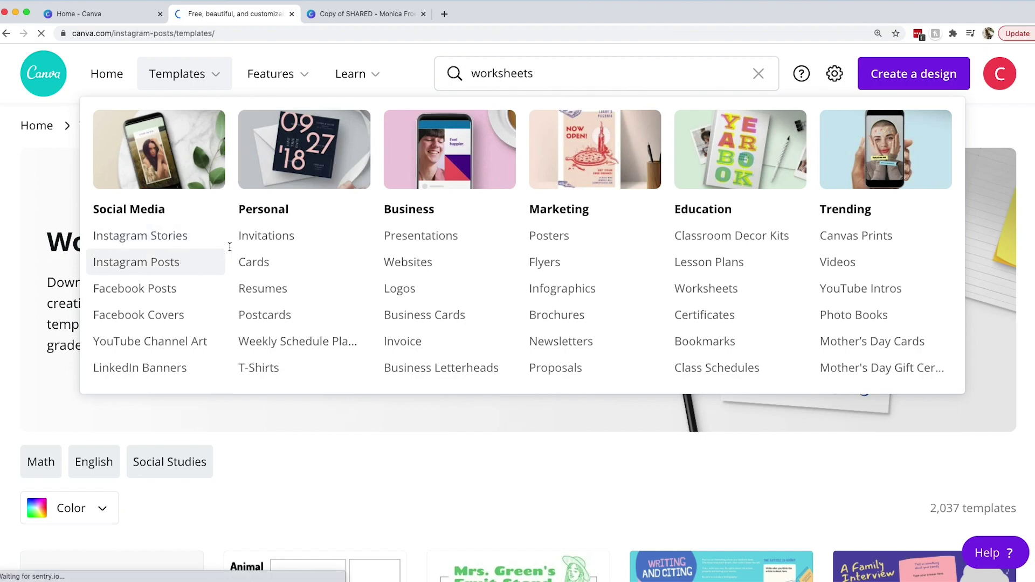
scroll(591, 285, "down", 2)
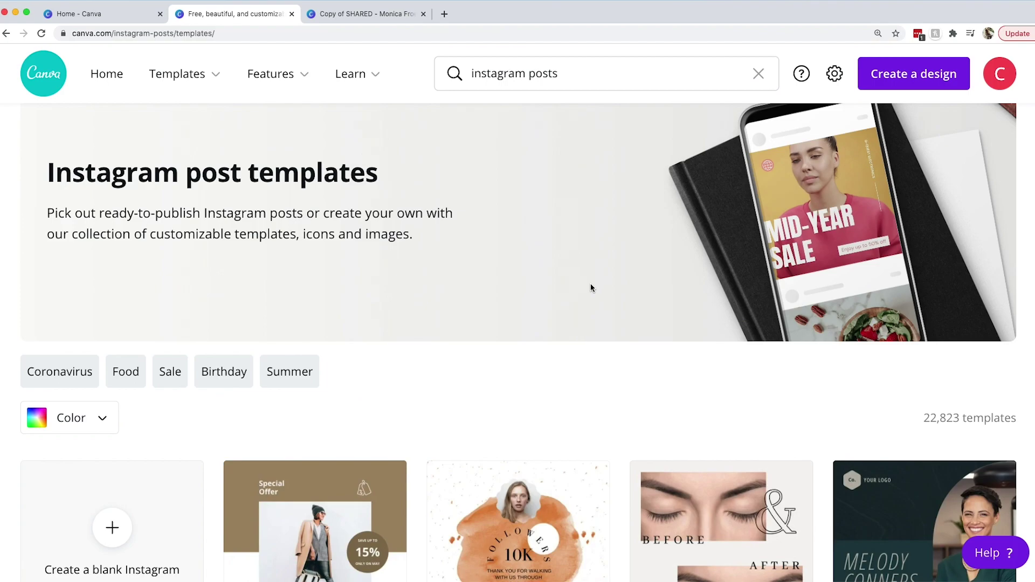
scroll(590, 285, "down", 2)
scroll(590, 287, "down", 1)
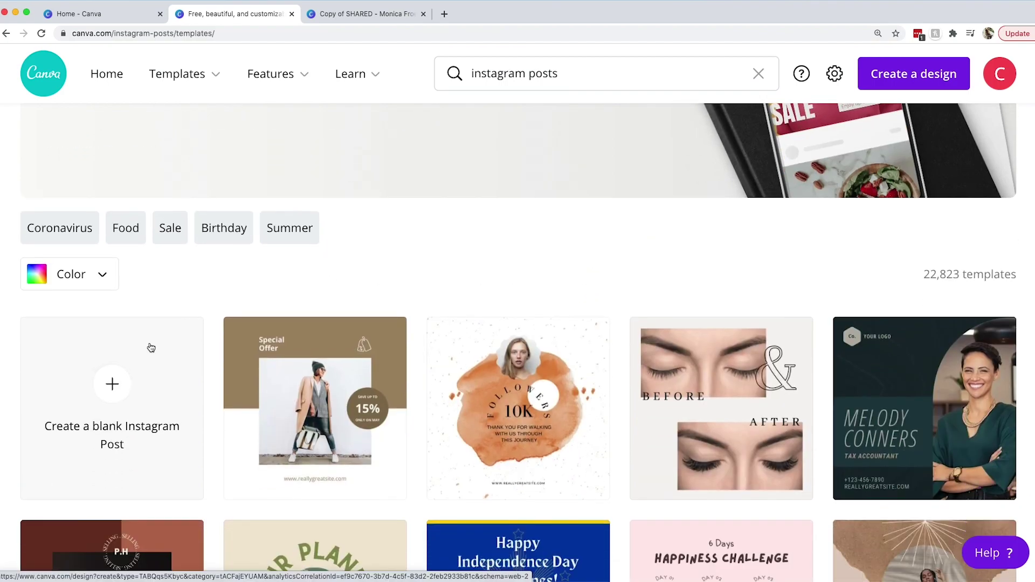
scroll(151, 347, "down", 1)
scroll(151, 347, "down", 1)
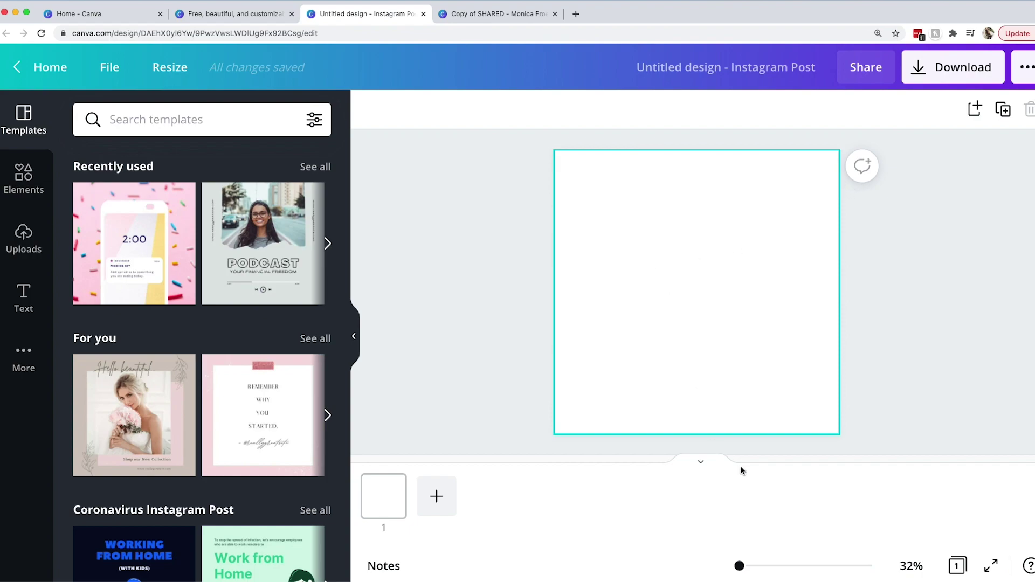
Step: Search Elements for 'frame' and add a resized, centred circle frame to the post
left_click(709, 463)
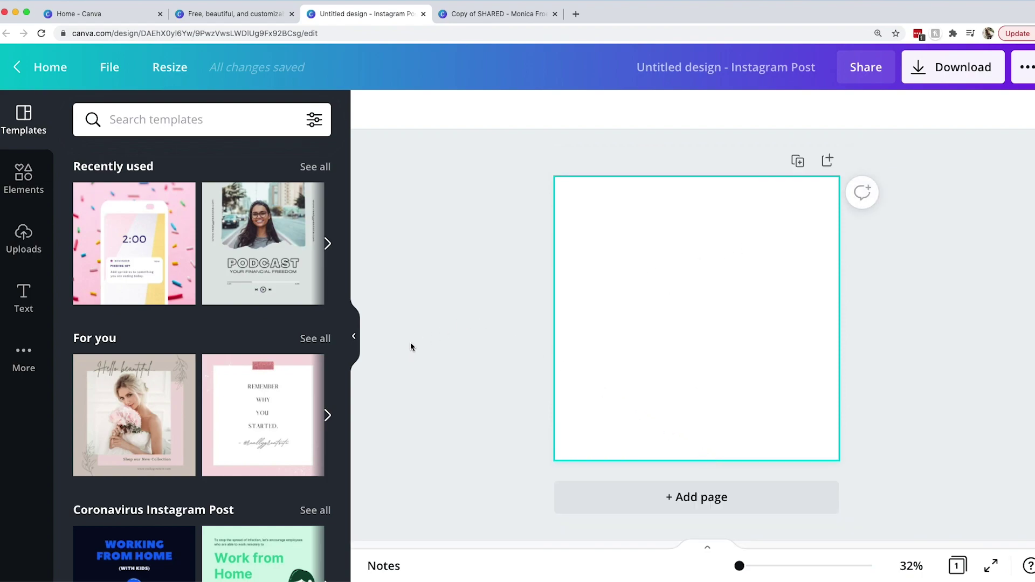
left_click(356, 340)
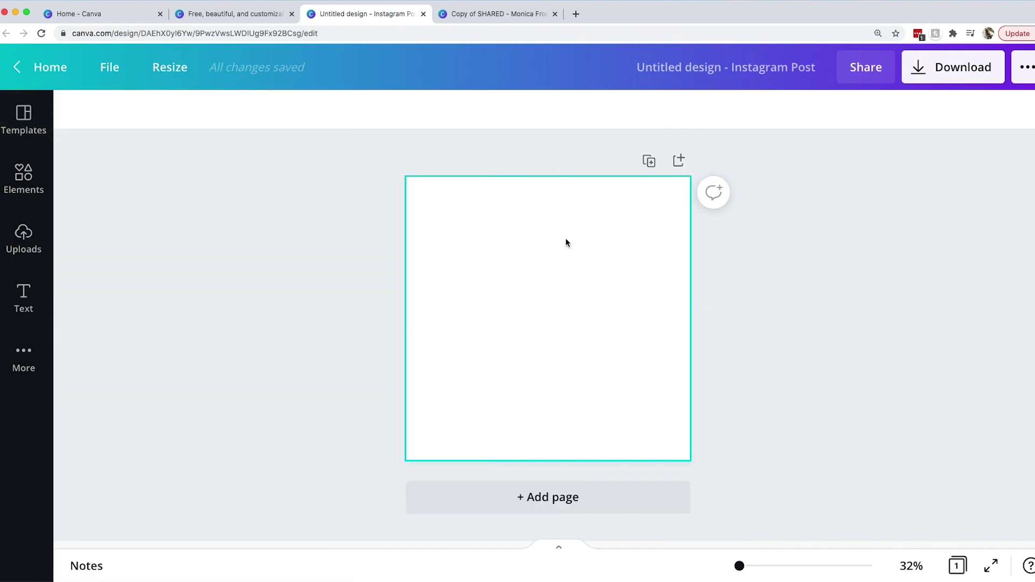
left_click(24, 180)
scroll(169, 409, "down", 6)
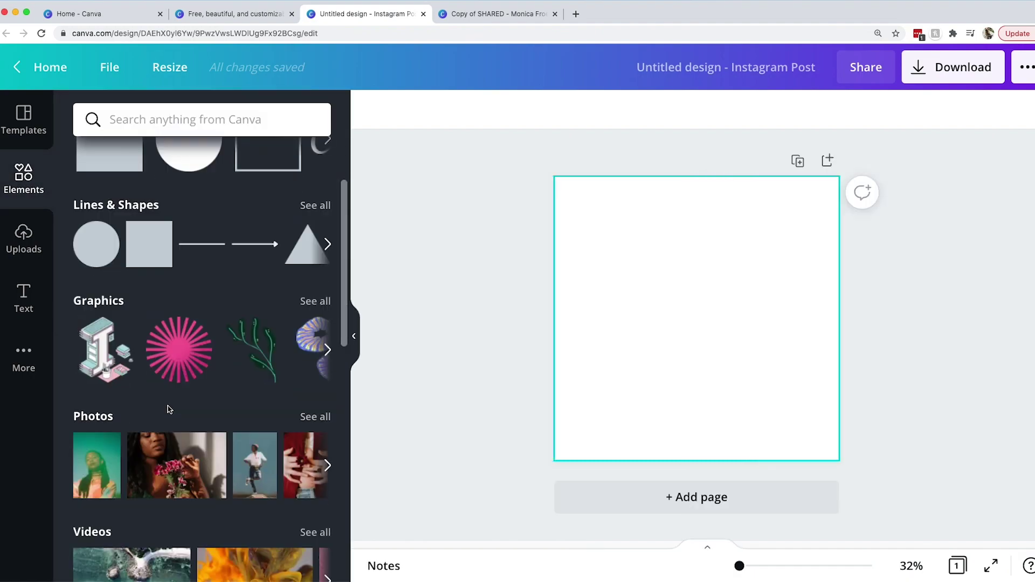
scroll(169, 409, "up", 6)
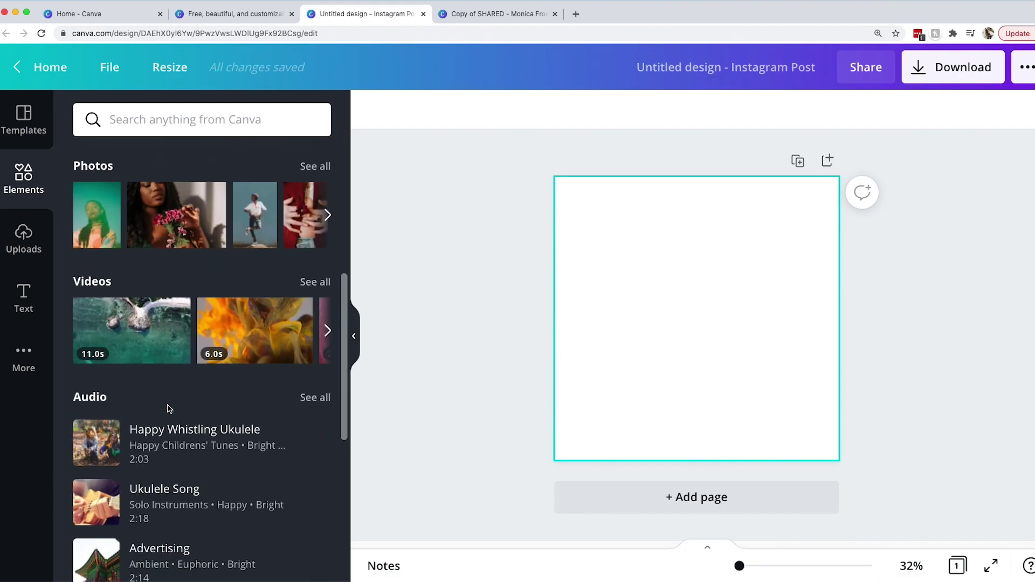
left_click(192, 115)
type("fra")
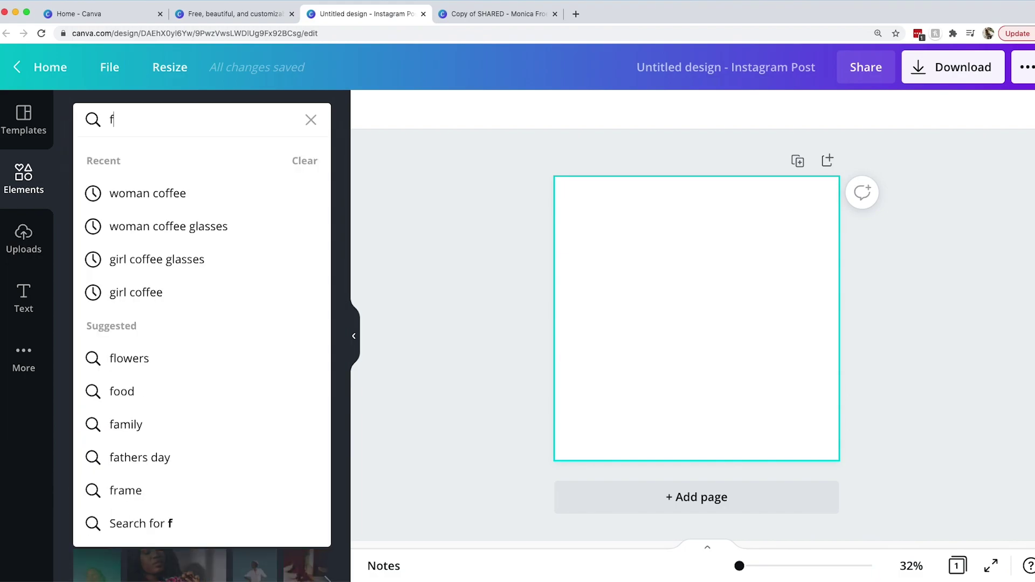
left_click(193, 192)
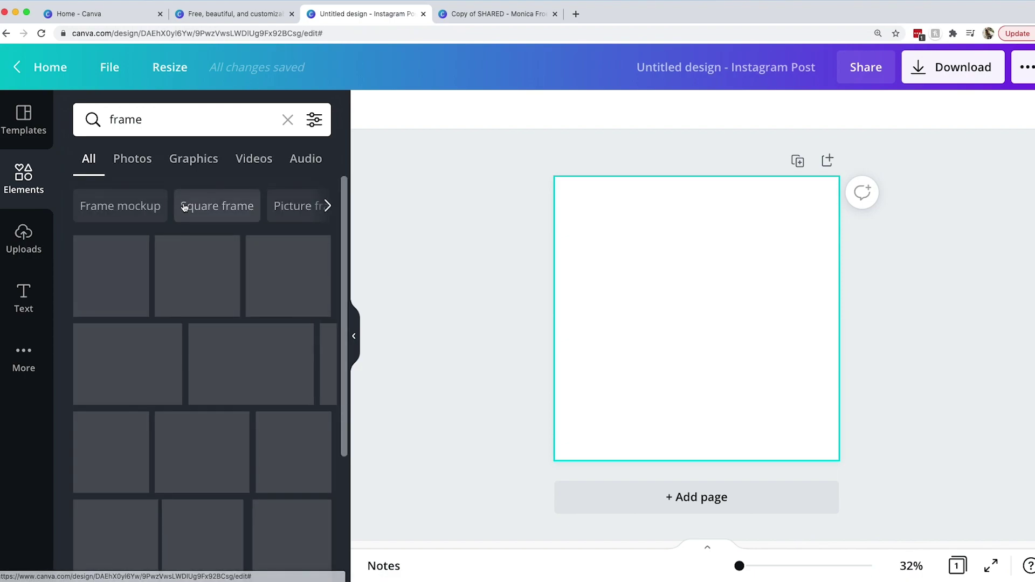
left_click(116, 281)
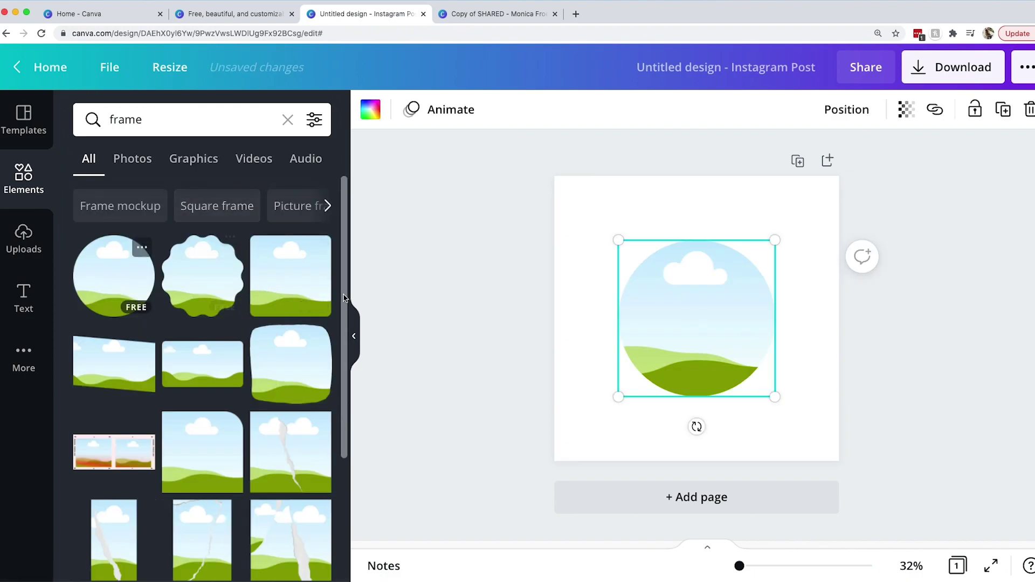
left_click_drag(695, 319, 696, 273)
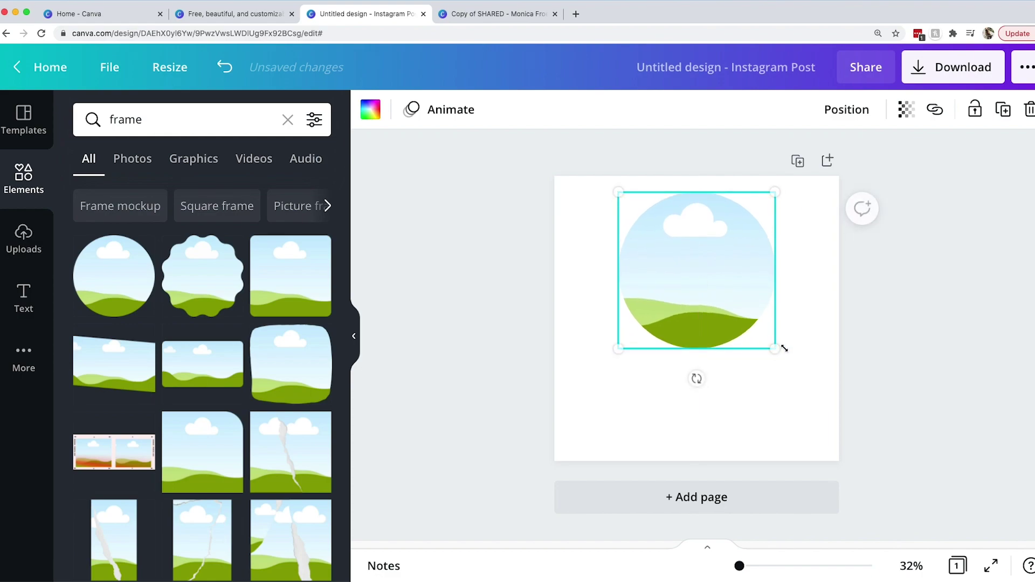
left_click_drag(779, 350, 767, 325)
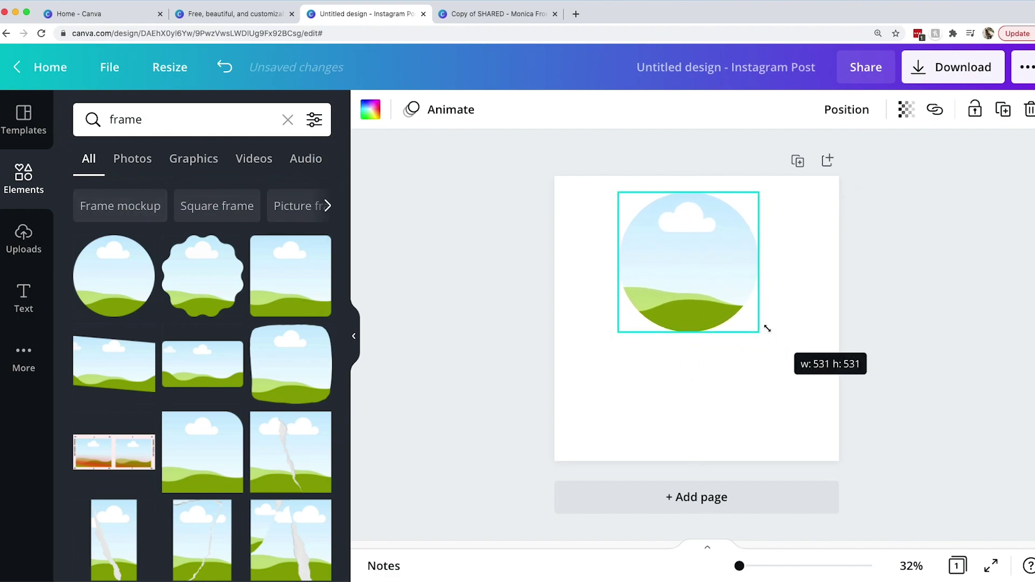
left_click_drag(728, 287, 738, 287)
Step: Add a 'GET TO KNOW ME' heading below it in Mont Bold, size 55.7
left_click(24, 297)
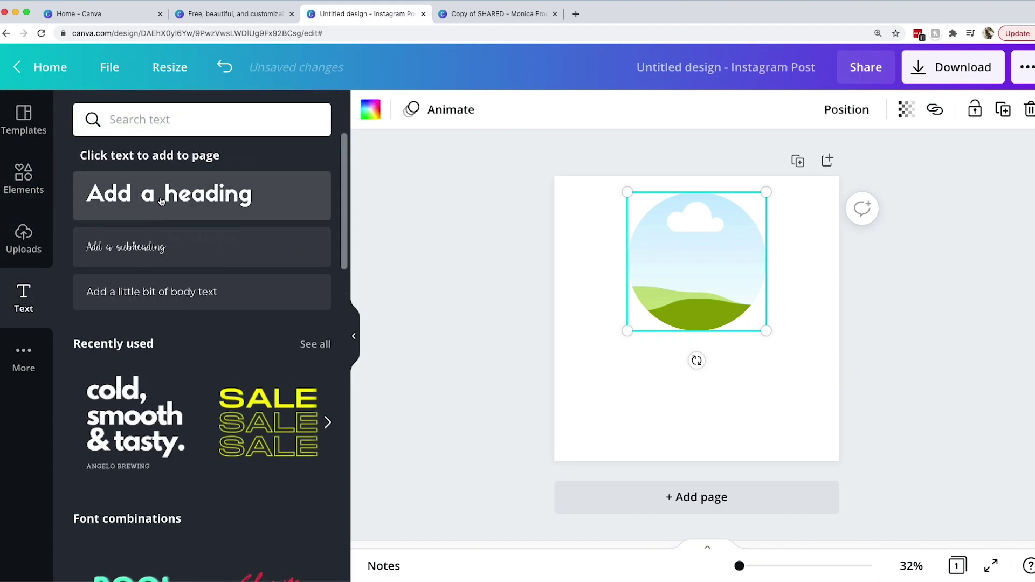
left_click(161, 201)
type("GET TO ")
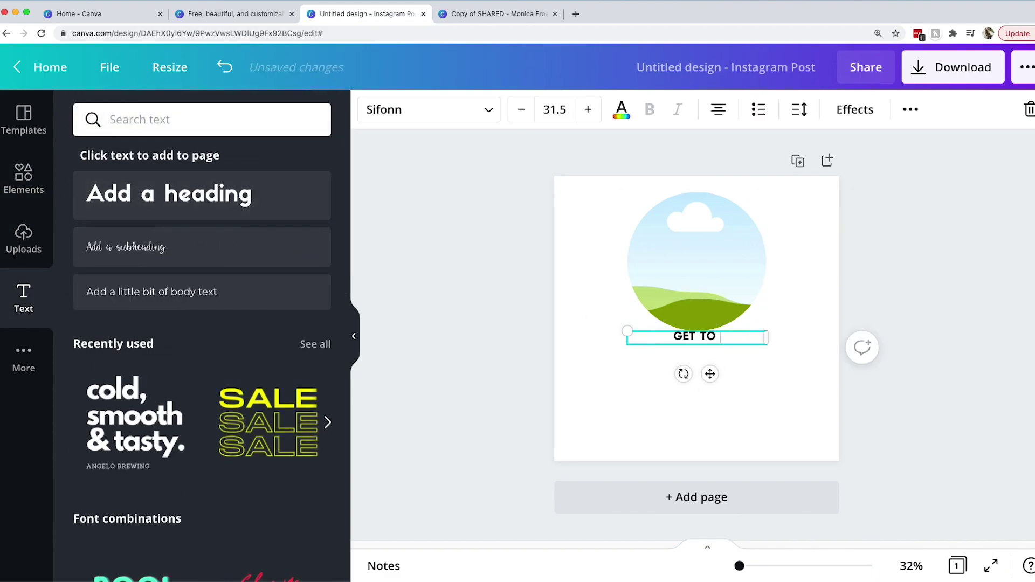
type("KNOW ME")
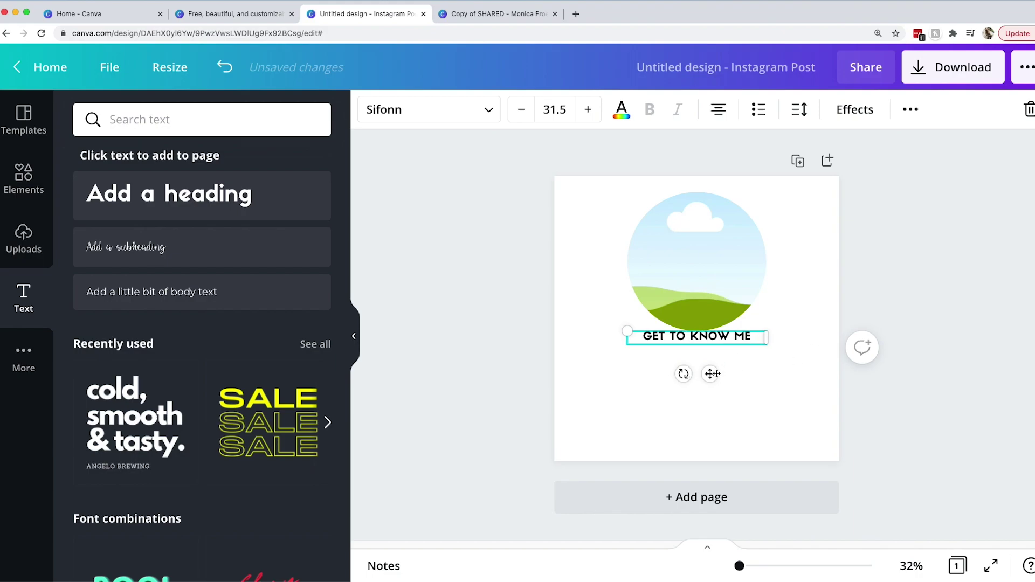
left_click_drag(712, 374, 816, 351)
left_click(429, 110)
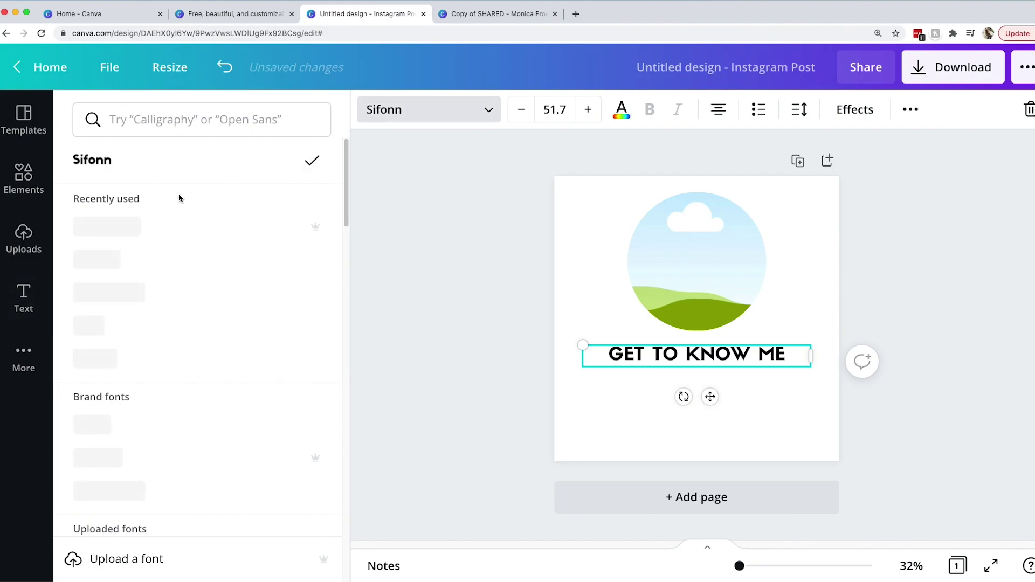
left_click(132, 231)
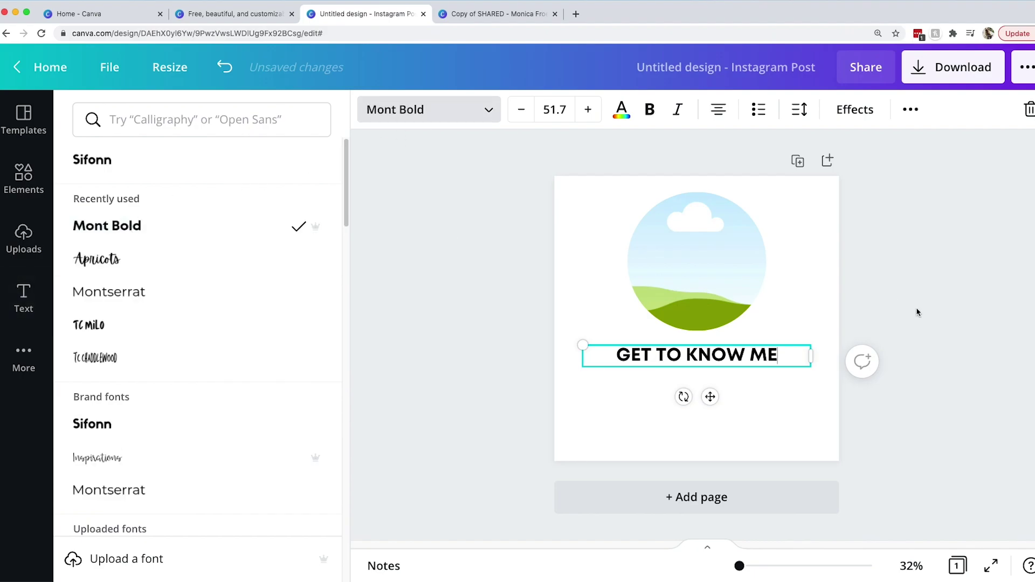
left_click(586, 111)
left_click(586, 110)
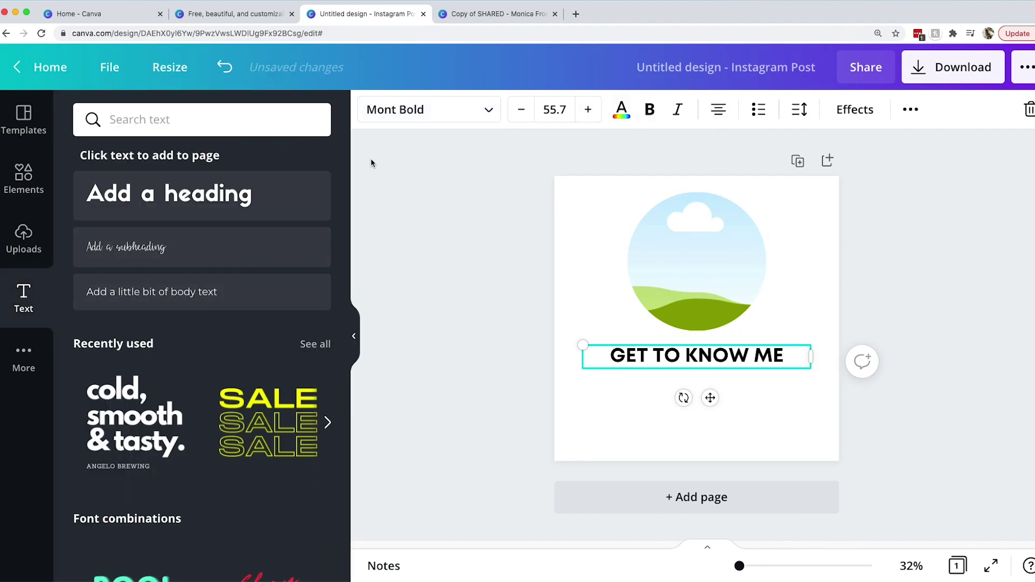
Step: Add a body text box at size 28 formatted as a bullet list
left_click(162, 292)
left_click(588, 109)
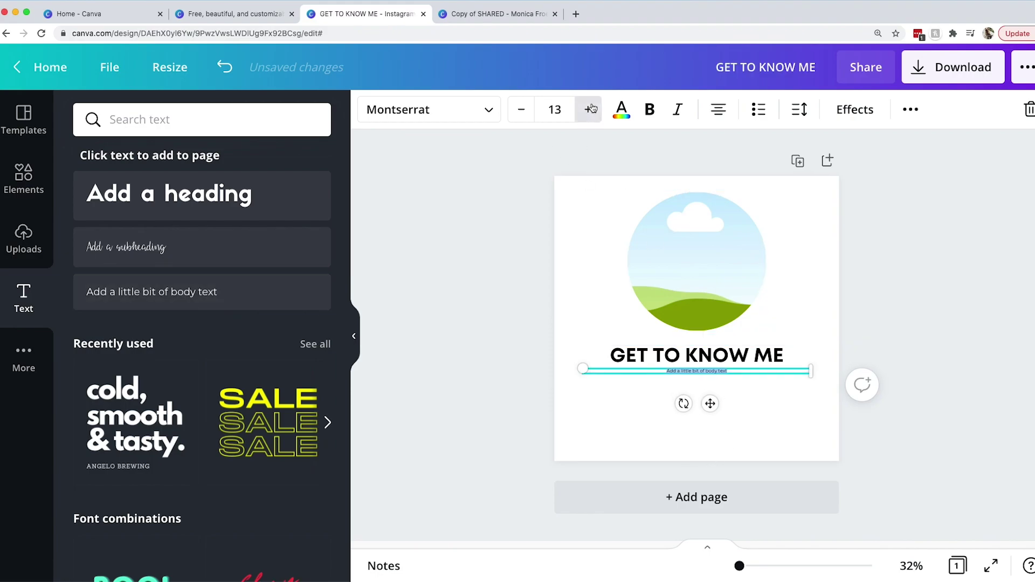
left_click(589, 110)
left_click(589, 110)
left_click(591, 109)
left_click(590, 109)
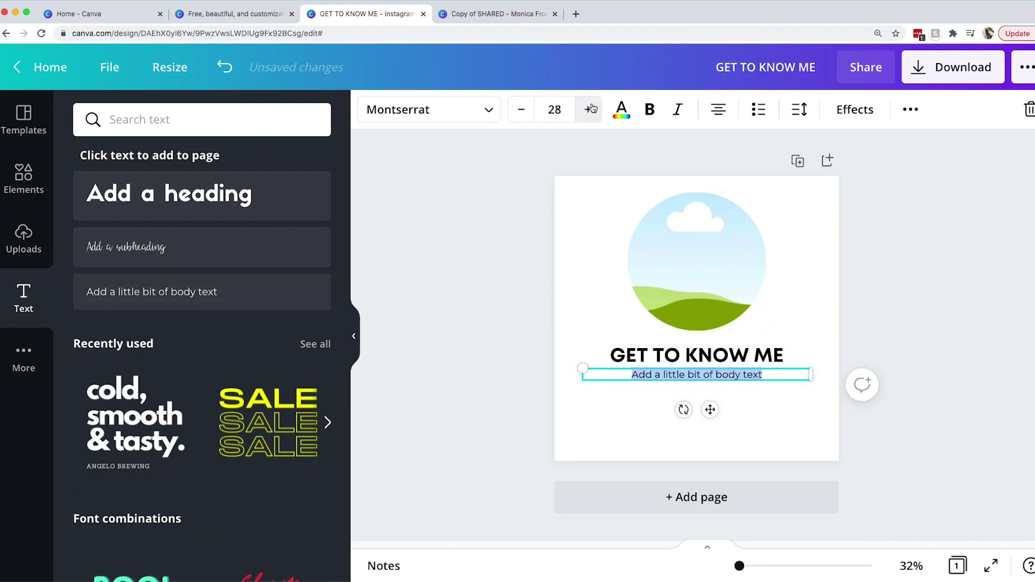
left_click(759, 109)
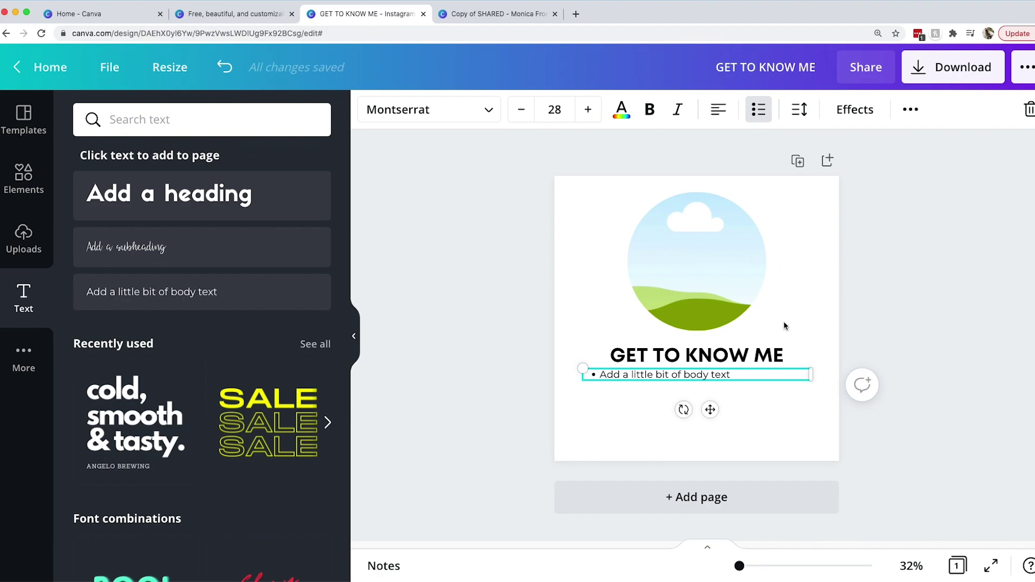
Step: Extend it to five identical bullet lines, then narrow and centre the list under the heading
left_click(733, 374)
key("ctrl+c")
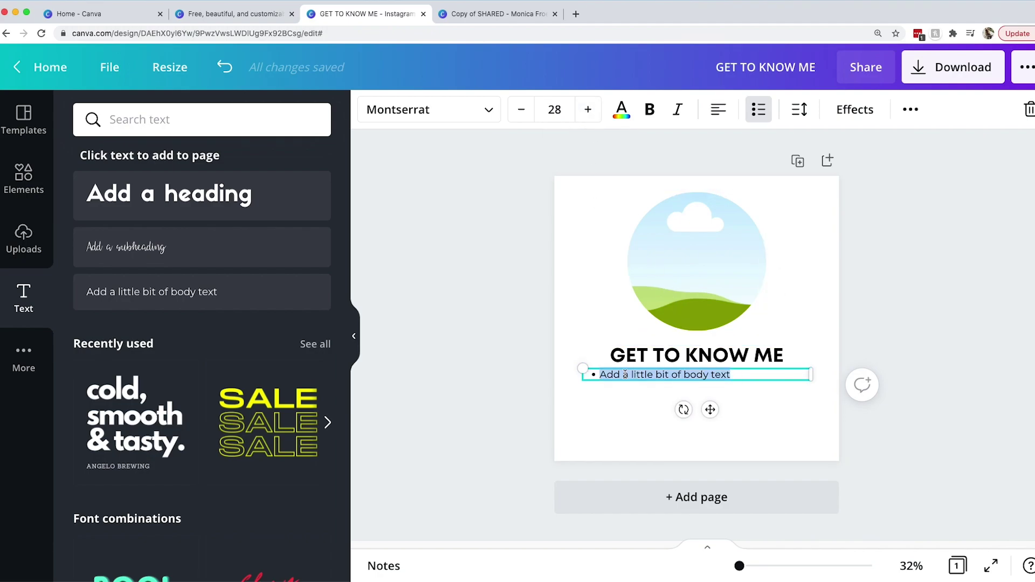
left_click(733, 374)
key("Return")
key("ctrl+v")
key("Return")
key("ctrl+v")
key("Return")
key("ctrl+v")
key("Return")
key("ctrl+v")
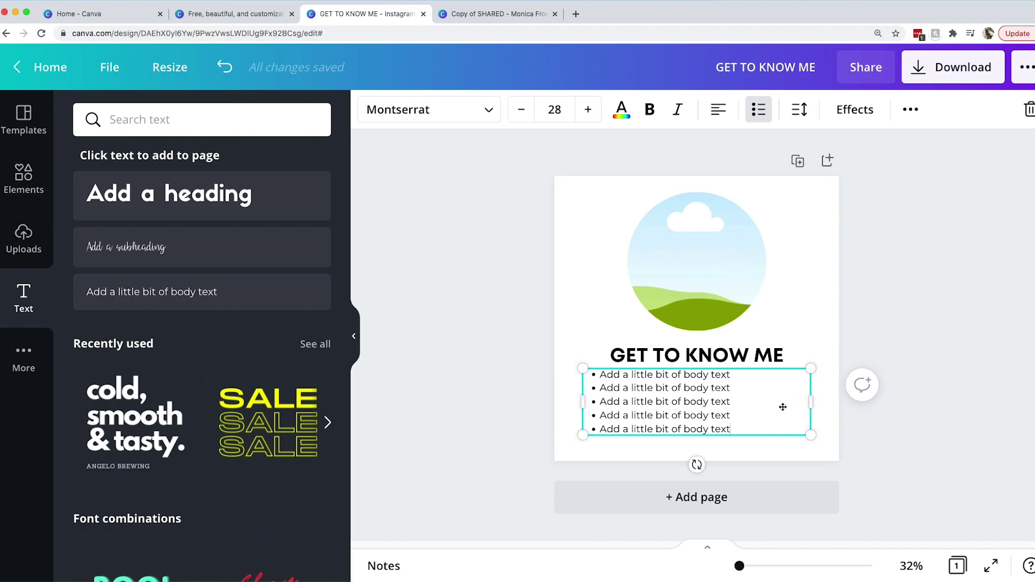
left_click_drag(811, 402, 740, 404)
left_click_drag(678, 398, 721, 402)
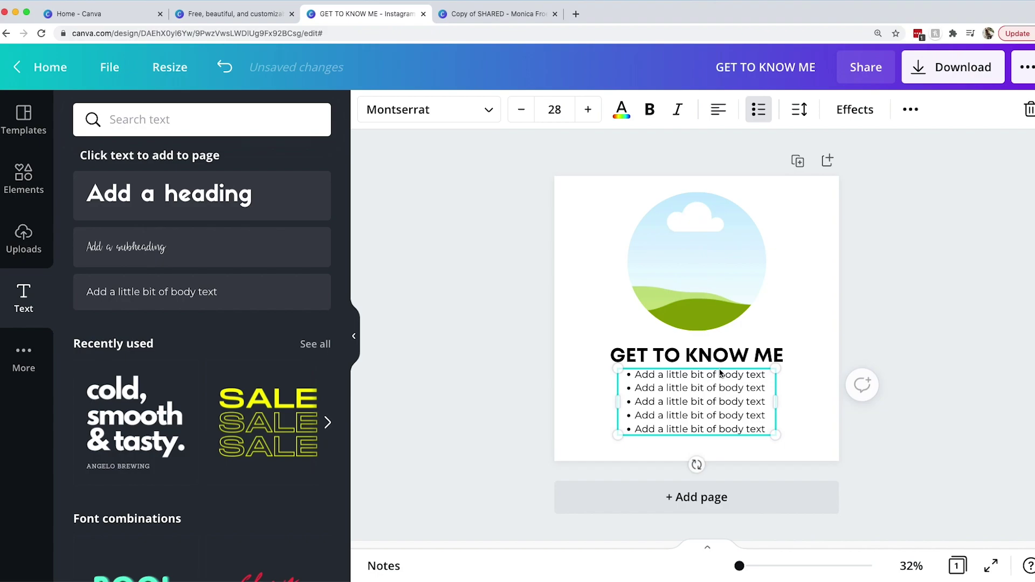
Step: Move the GET TO KNOW ME heading slightly higher
left_click(721, 361)
left_click_drag(720, 361, 720, 354)
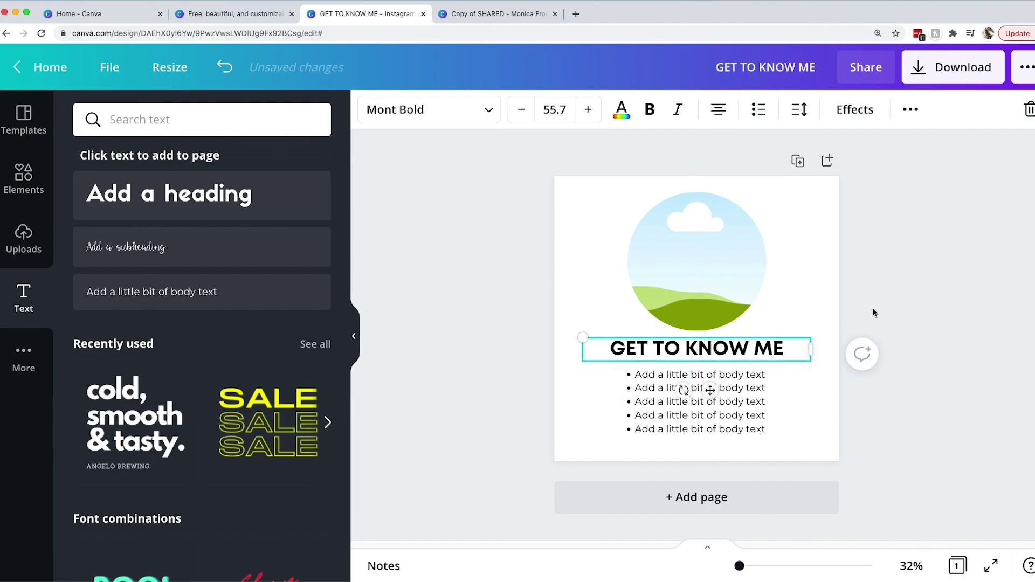
left_click(873, 310)
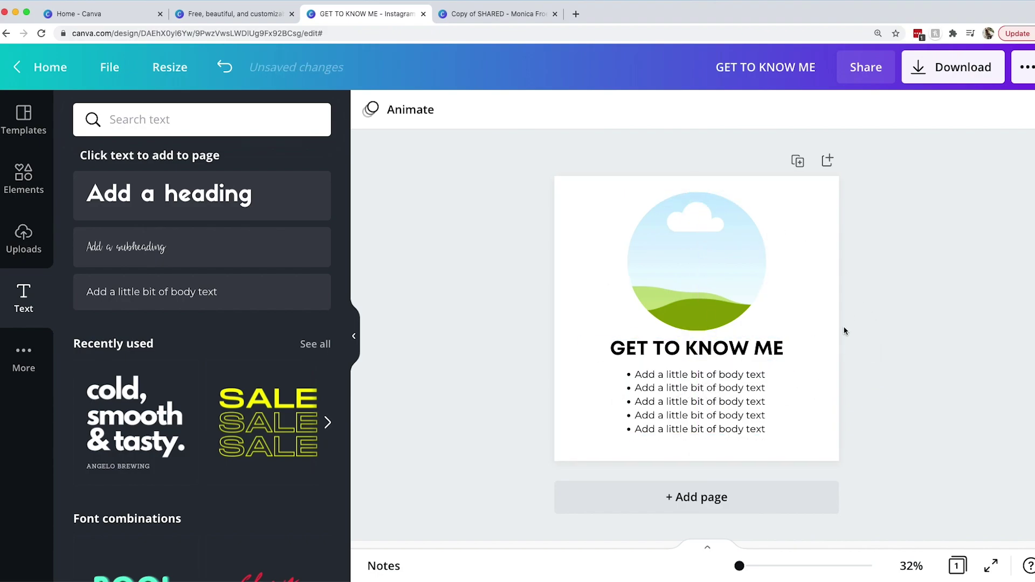
Step: Duplicate the page, delete page 2's circle image, and retype the heading as 'HEADLINE HERE :)'
left_click(798, 161)
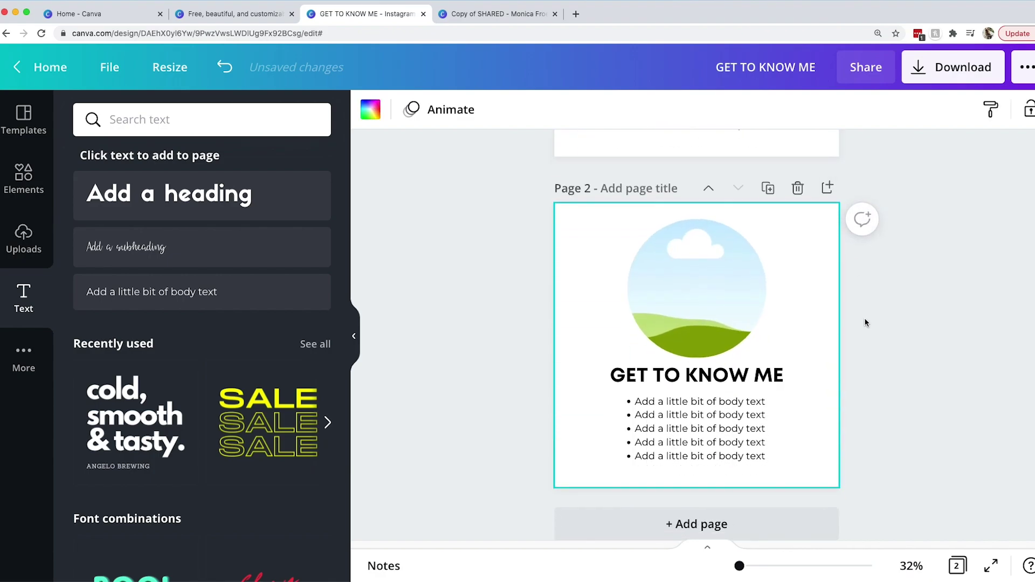
left_click(698, 324)
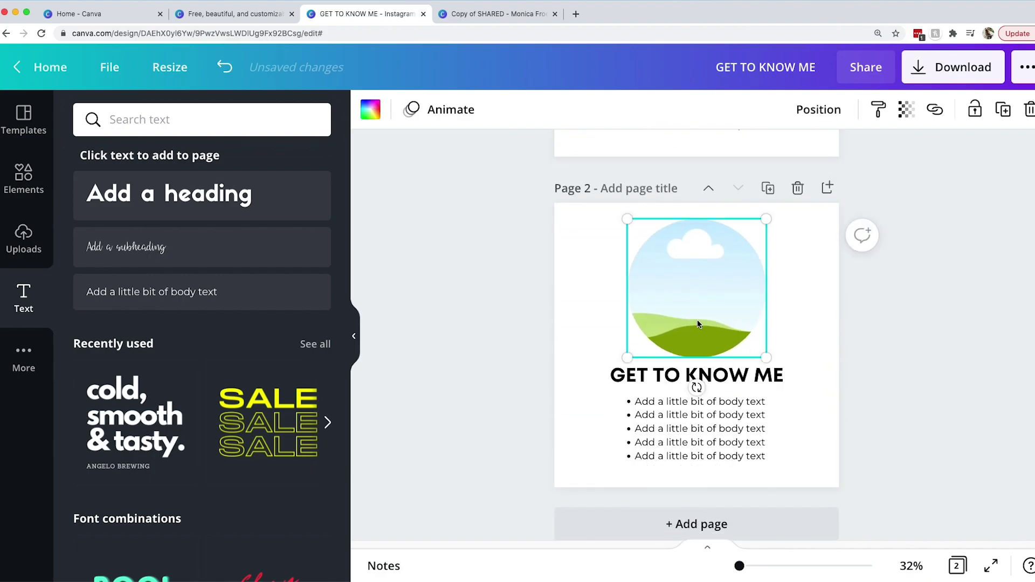
key("Delete")
left_click(714, 372)
left_click_drag(714, 368, 715, 238)
left_click(714, 244)
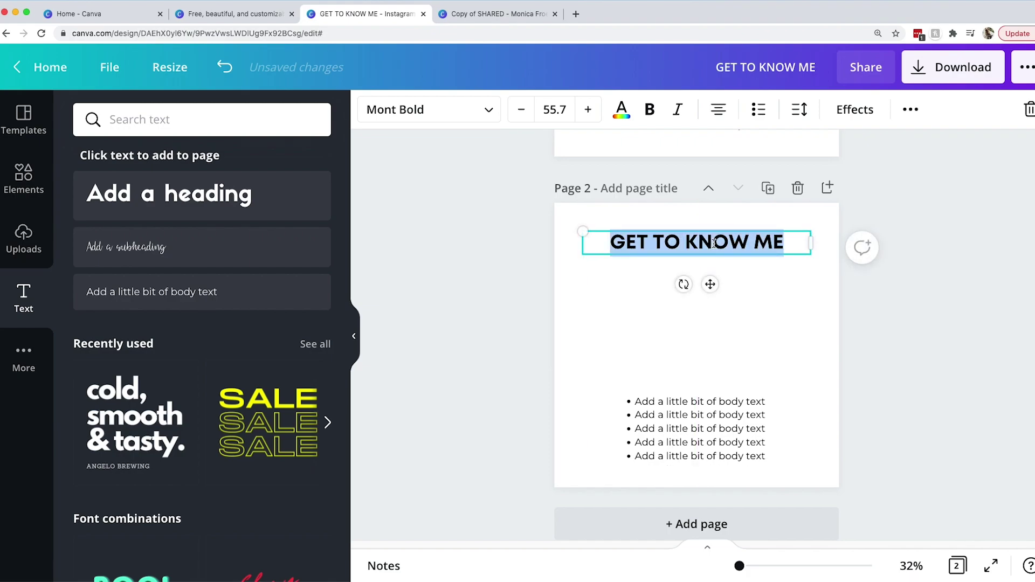
type("HEADLINE HE")
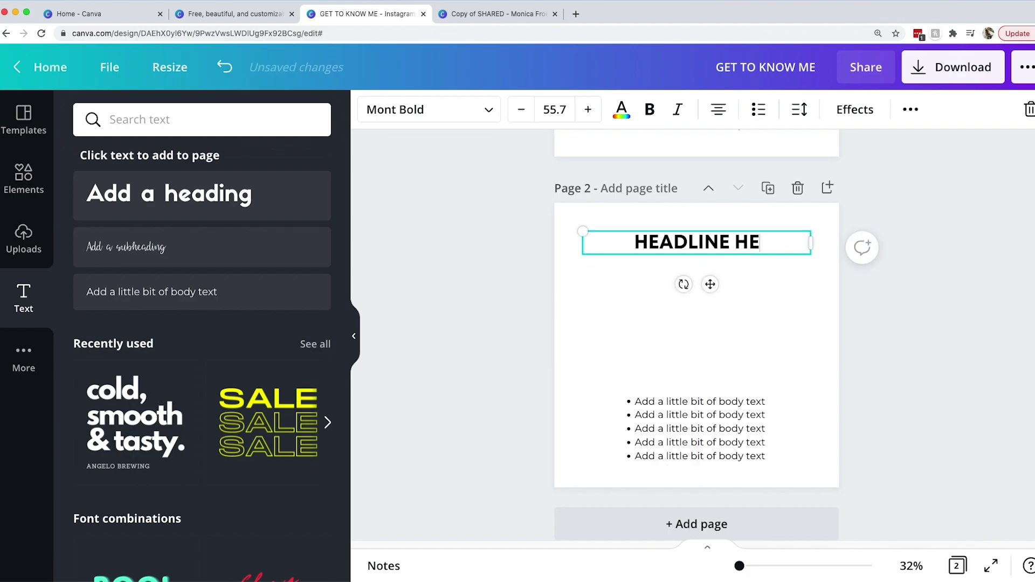
type("RE :)")
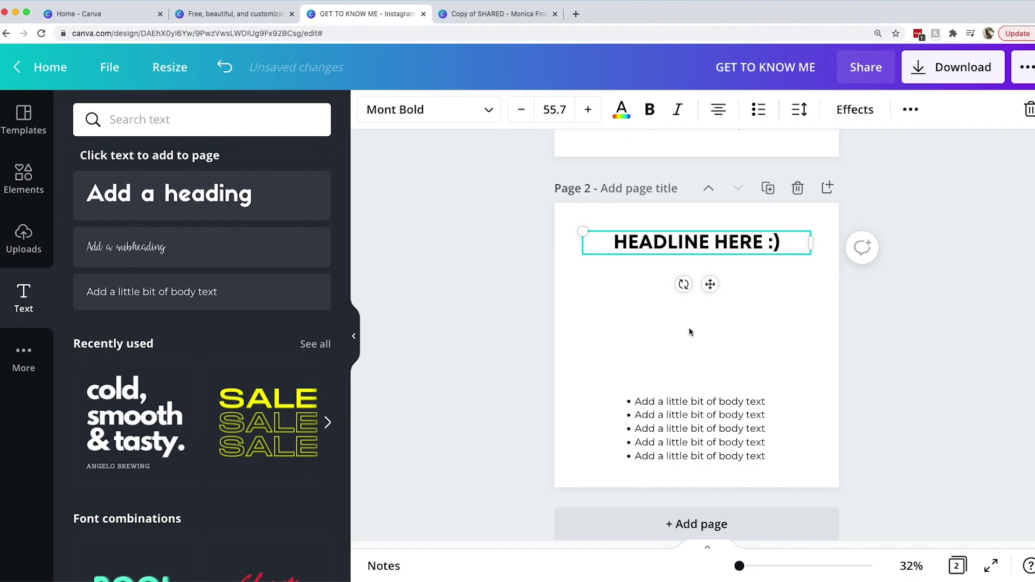
left_click(753, 367)
Step: Strip the list formatting to one body text line near the page bottom
left_click(725, 417)
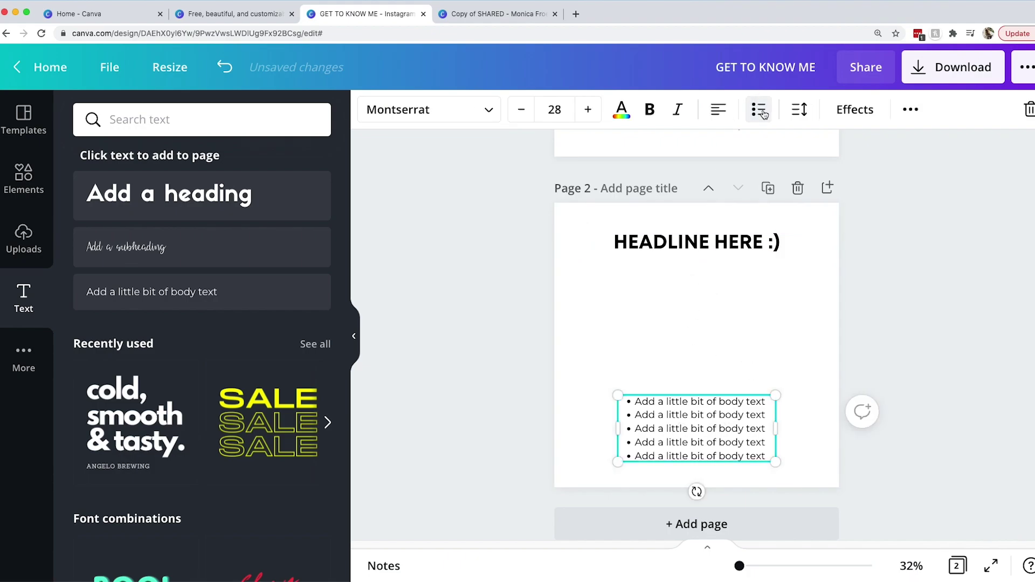
left_click(759, 109)
left_click(758, 109)
triple_click(715, 402)
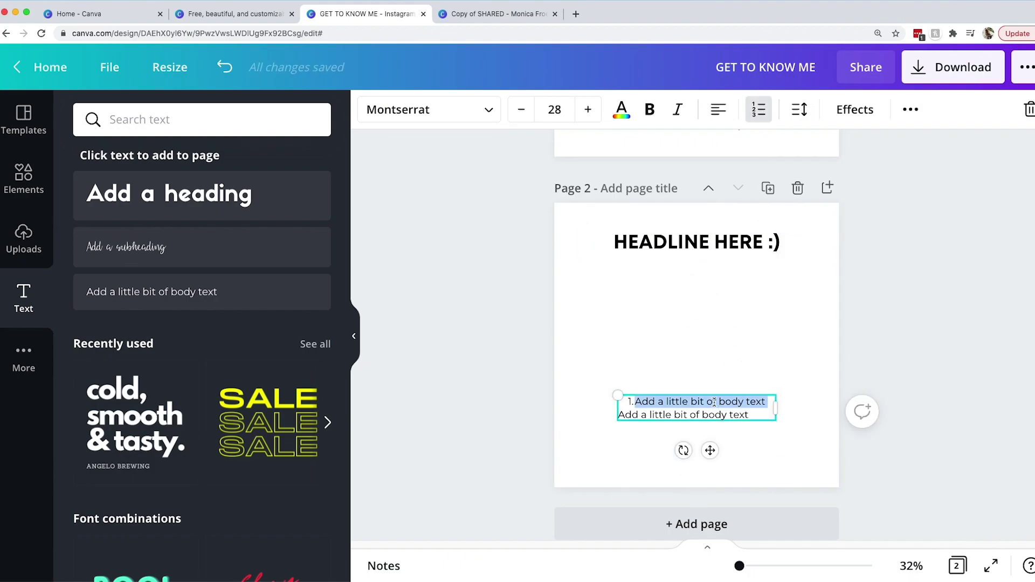
key("BackSpace")
left_click(788, 359)
left_click_drag(712, 408, 720, 458)
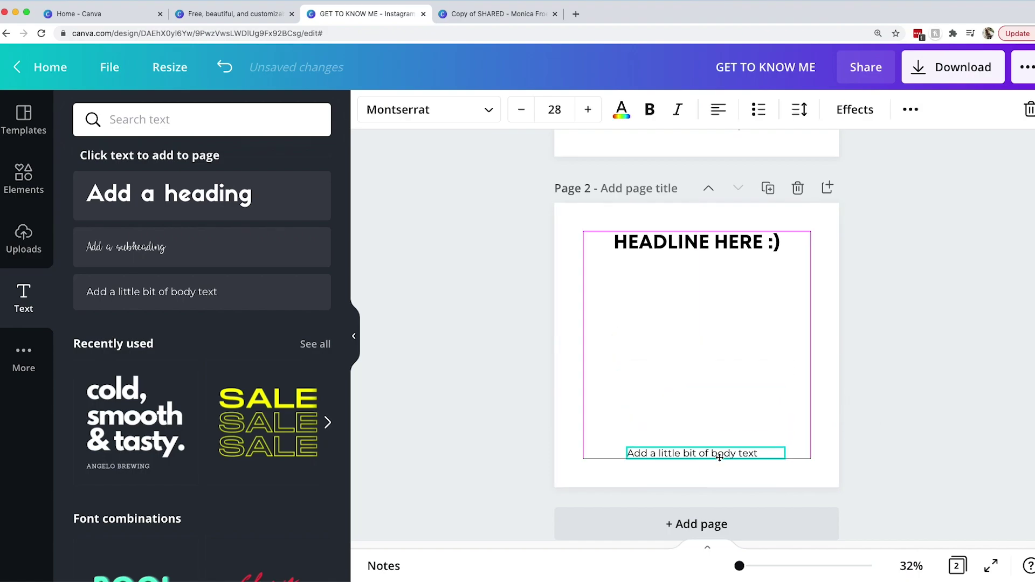
Step: Add a large centred square frame under the headline, nudging headline up and body text down
left_click(24, 181)
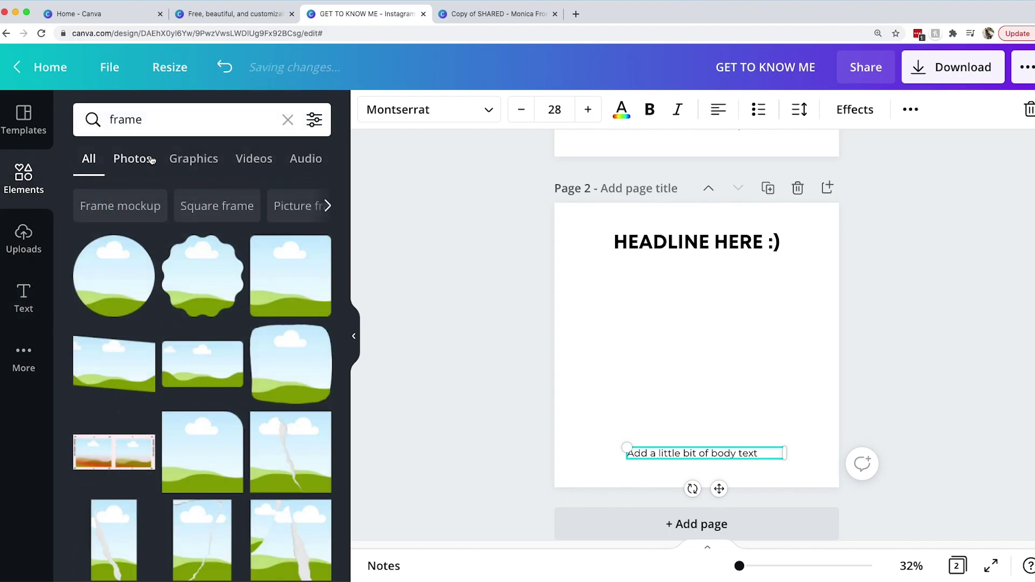
left_click(284, 282)
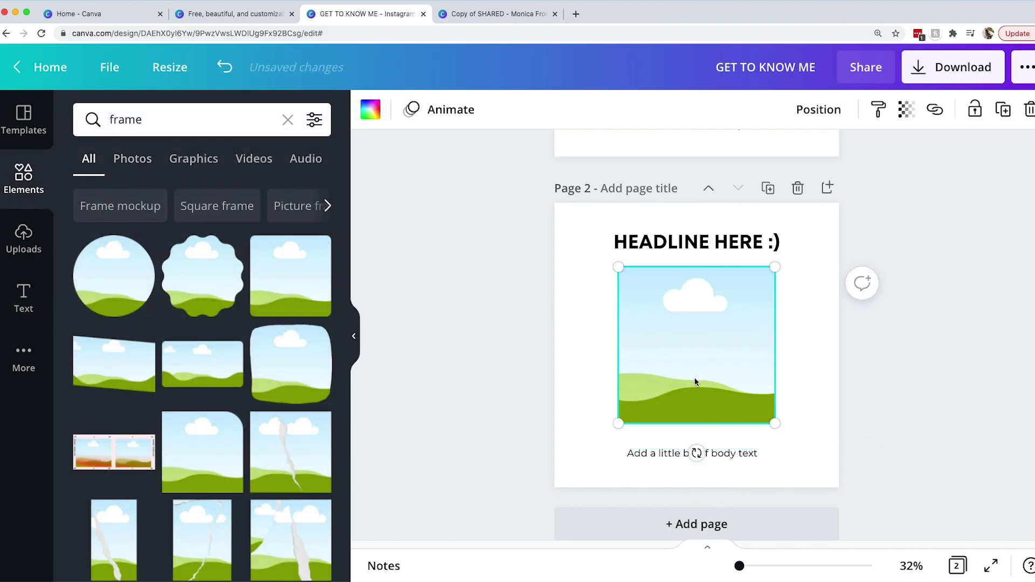
left_click_drag(695, 381, 661, 370)
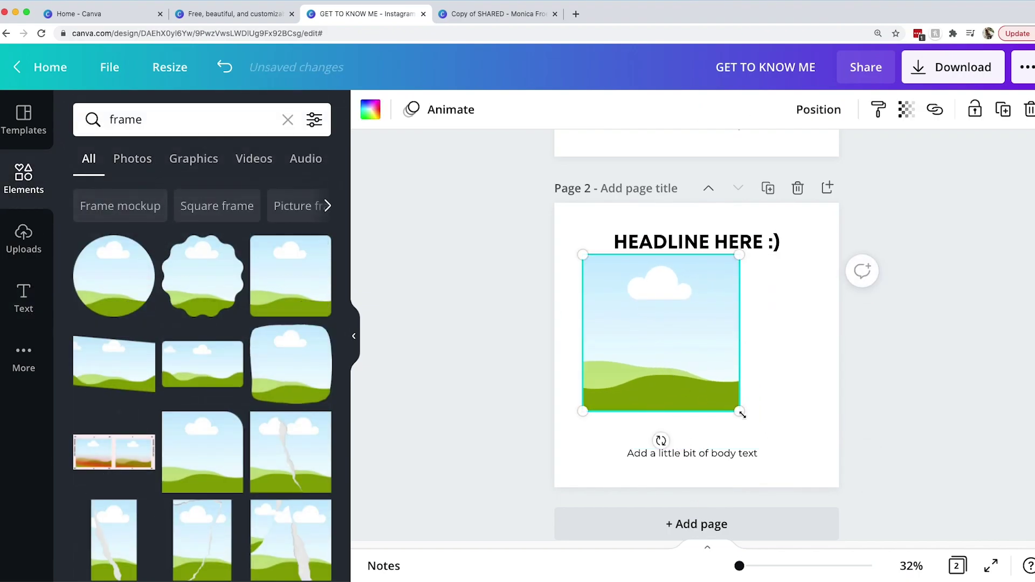
left_click_drag(742, 414, 784, 434)
left_click_drag(701, 405, 723, 400)
left_click(699, 247)
left_click_drag(698, 246, 698, 234)
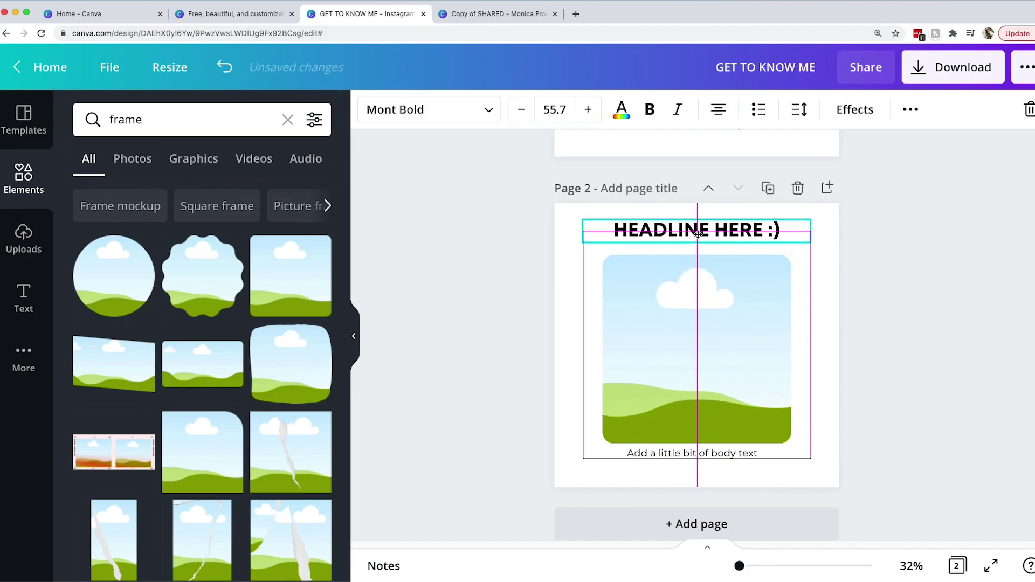
left_click(710, 454)
left_click_drag(709, 454, 709, 460)
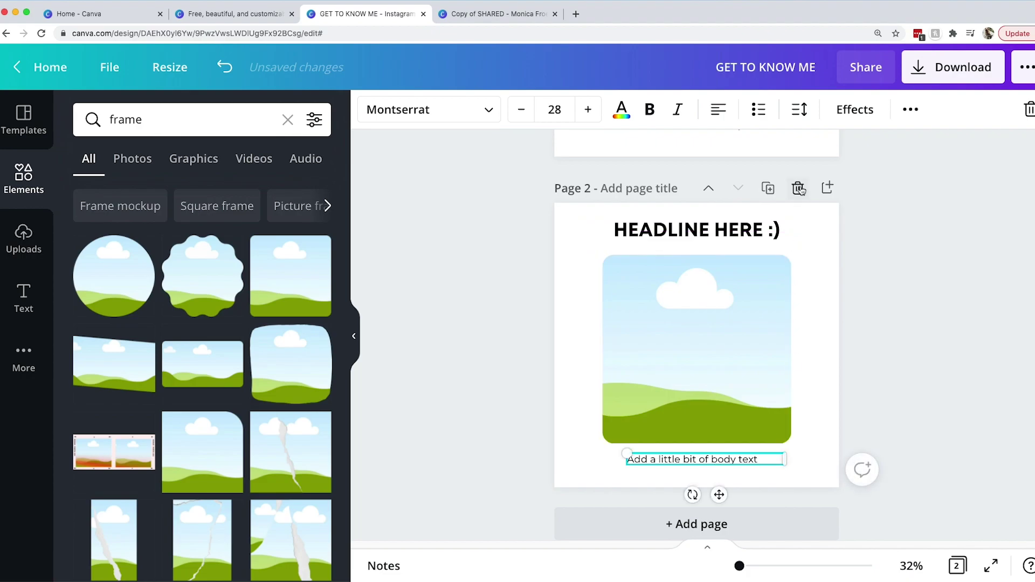
Step: Duplicate page 2 as page 3 and replace its square frame with a monitor mockup
left_click(769, 188)
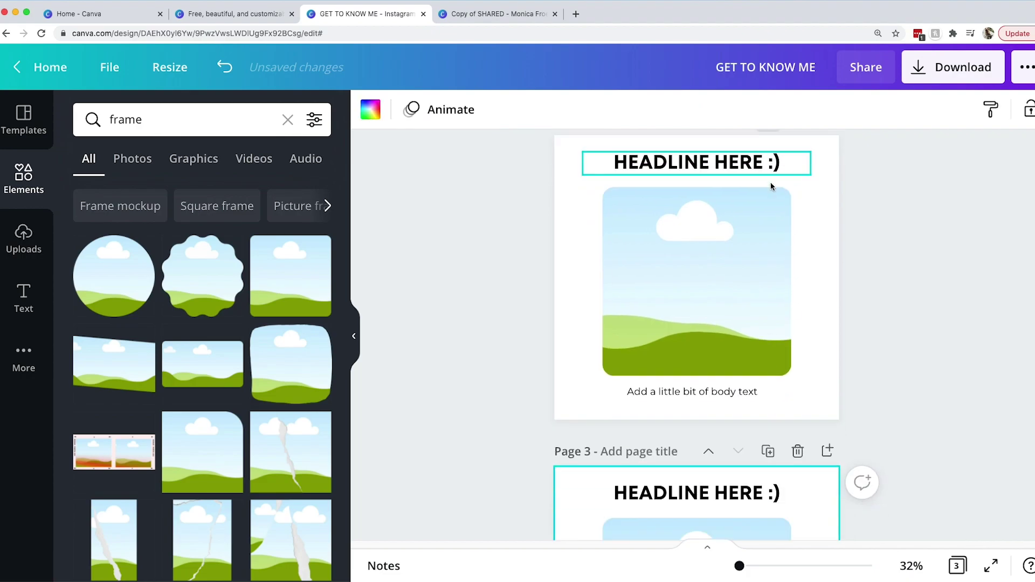
scroll(170, 474, "down", 10)
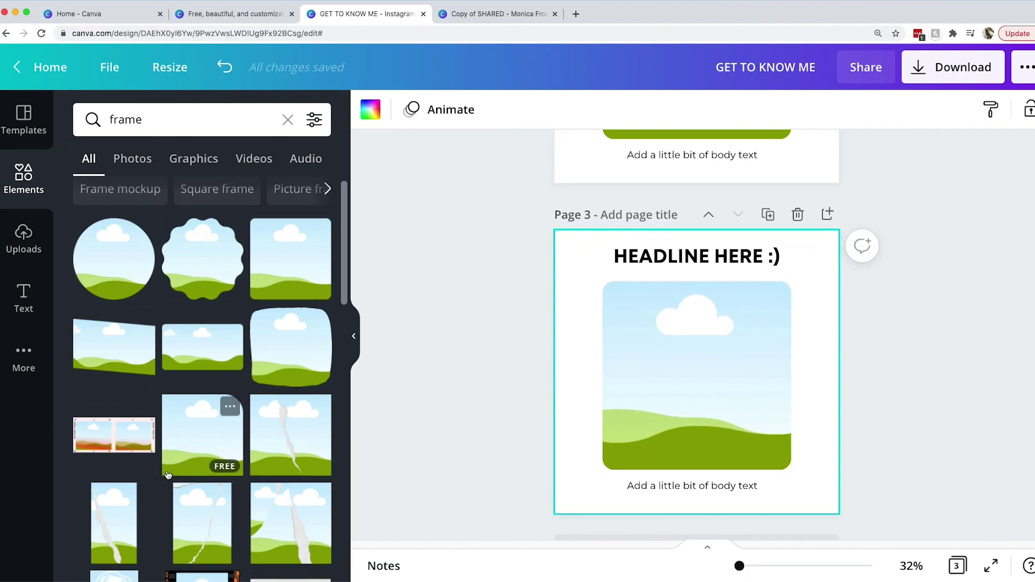
scroll(170, 475, "up", 2)
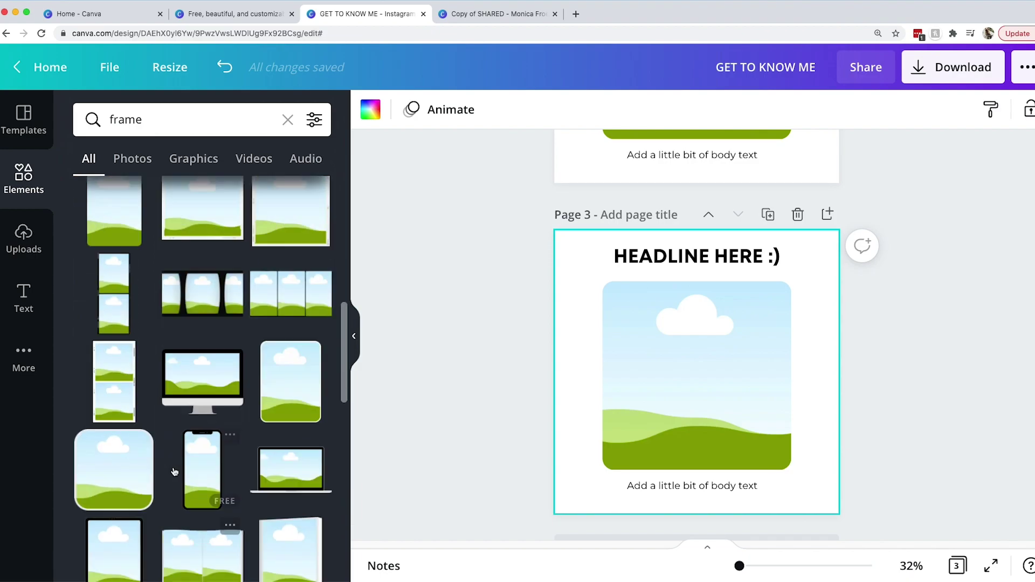
left_click(655, 361)
key("Delete")
left_click_drag(221, 372, 677, 346)
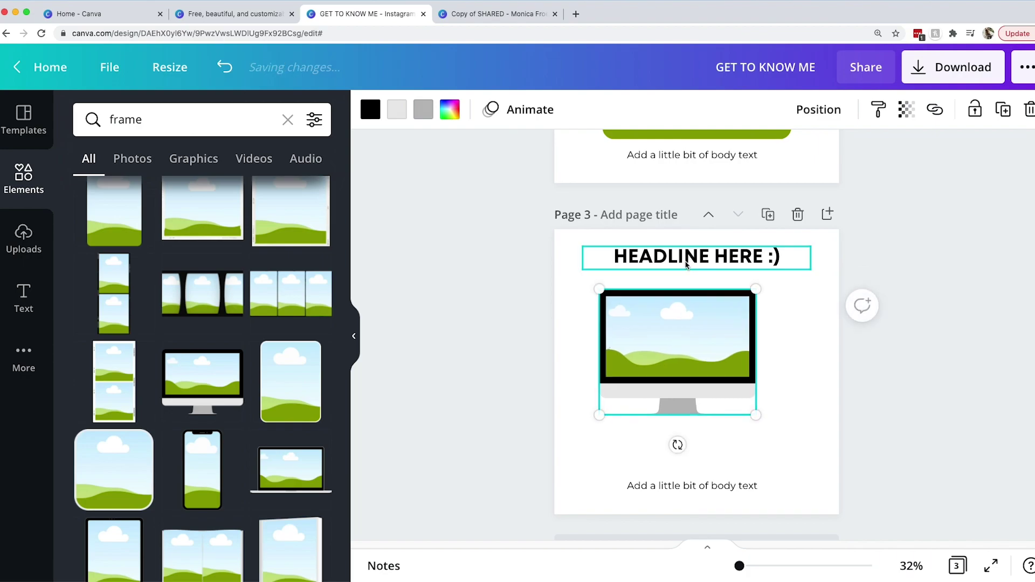
Step: Enlarge the monitor to nearly page width at the top, with headline and body text below
left_click(688, 265)
left_click_drag(688, 264, 686, 469)
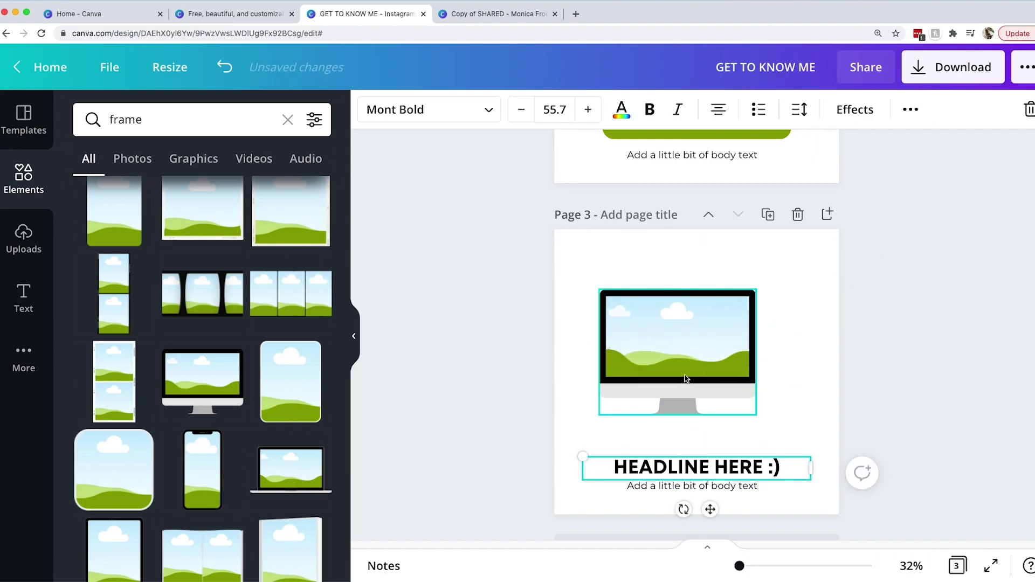
left_click_drag(679, 345, 661, 302)
left_click_drag(740, 382, 808, 439)
mouse_move(739, 339)
left_mouse_down()
mouse_move(737, 351)
mouse_move(723, 342)
left_mouse_up()
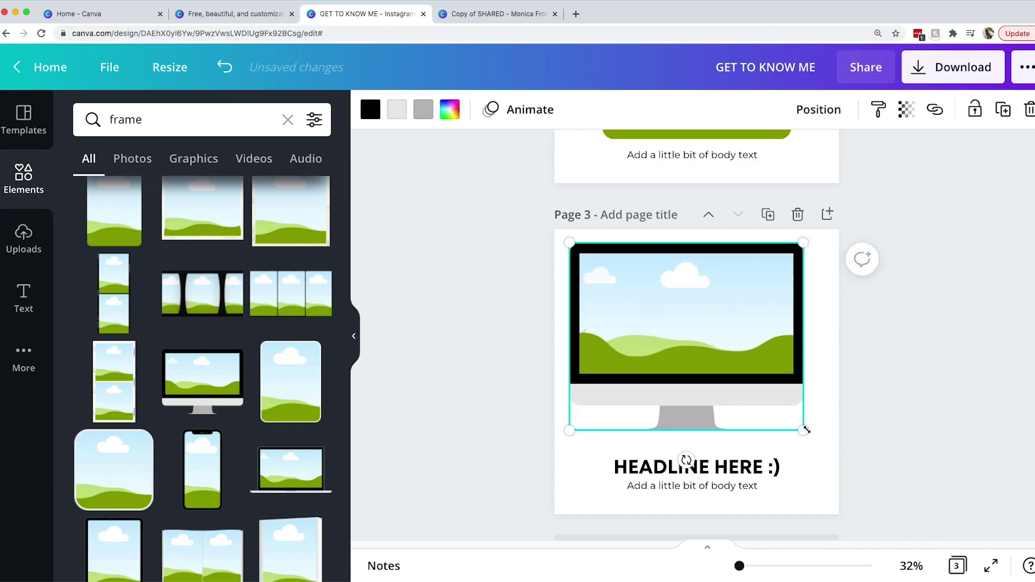
left_click_drag(809, 430, 826, 446)
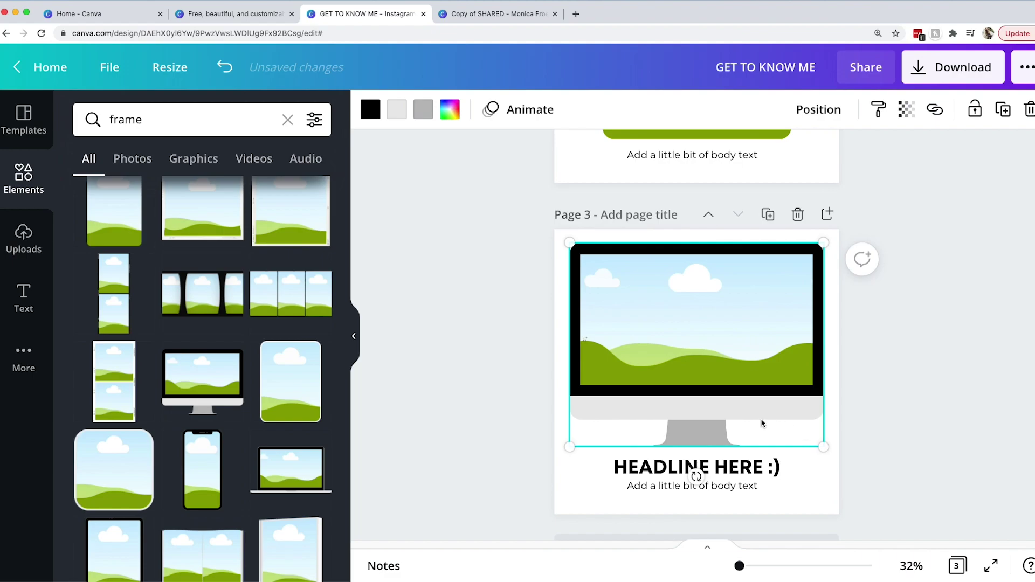
left_click(760, 469)
left_click_drag(701, 486, 693, 492)
left_click(885, 478)
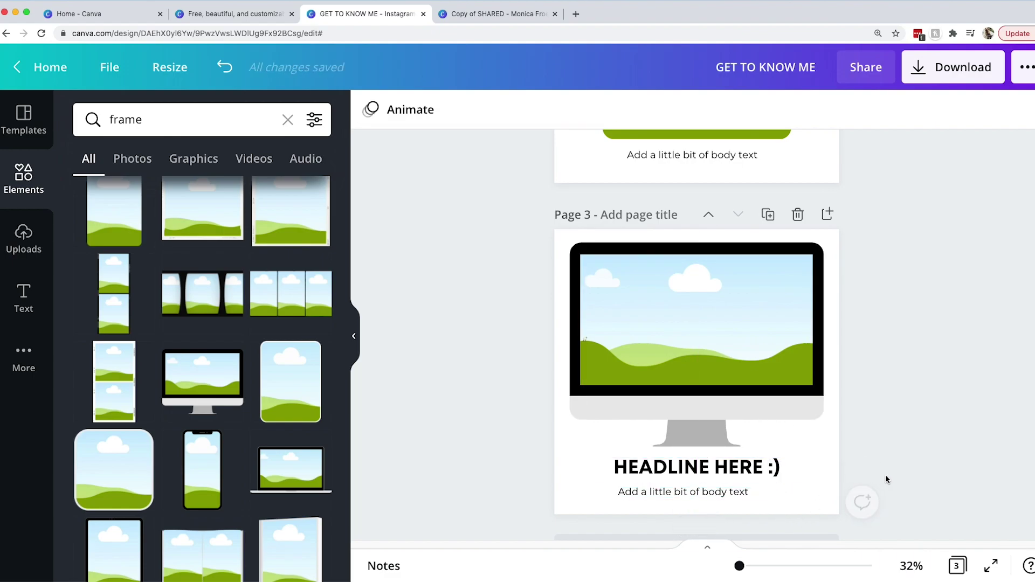
Step: Zoom out to view all three pages, show page thumbnails, and hide the Elements panel
scroll(898, 368, "up", 10)
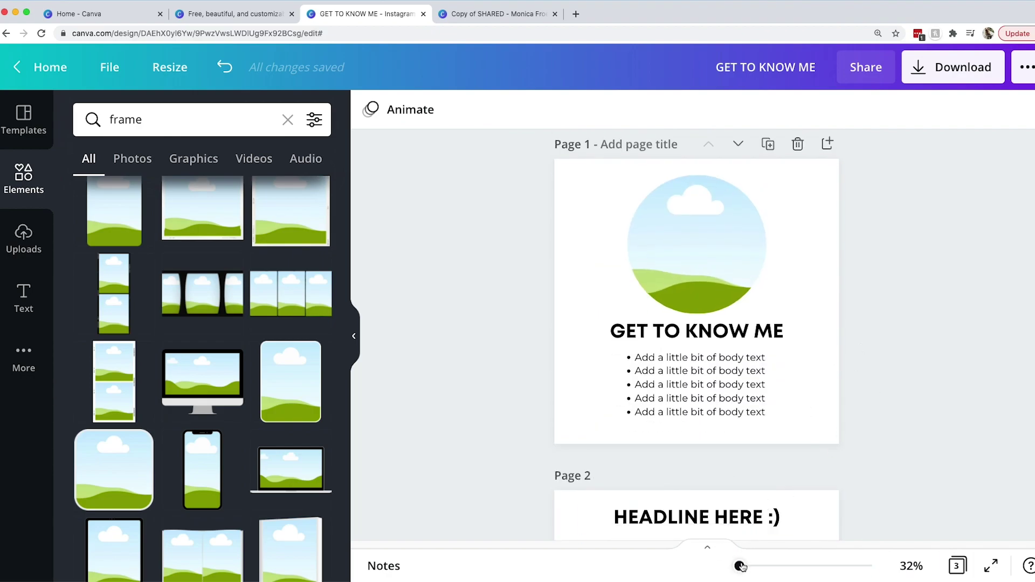
left_click_drag(739, 567, 737, 566)
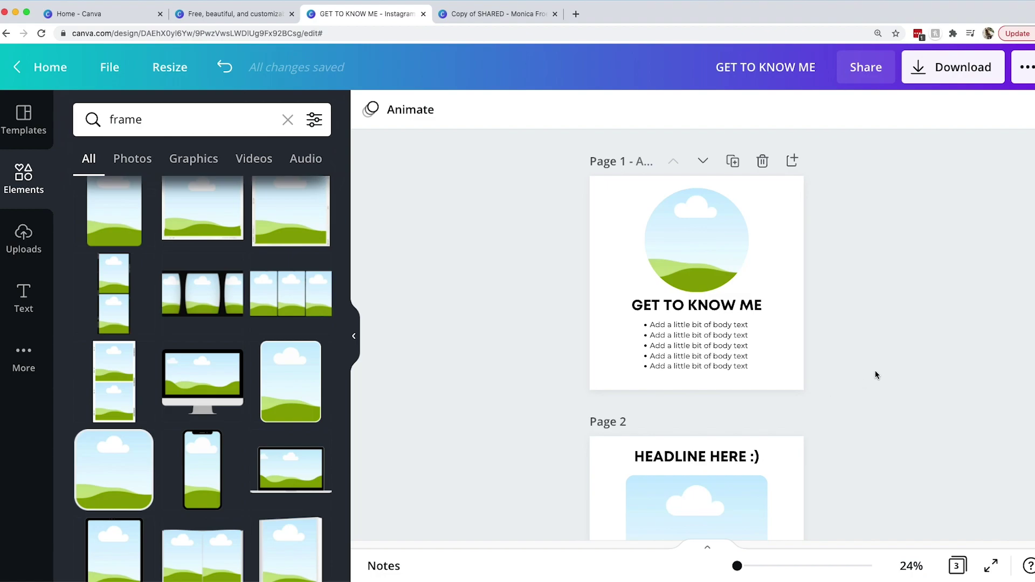
scroll(877, 372, "down", 5)
scroll(876, 371, "down", 3)
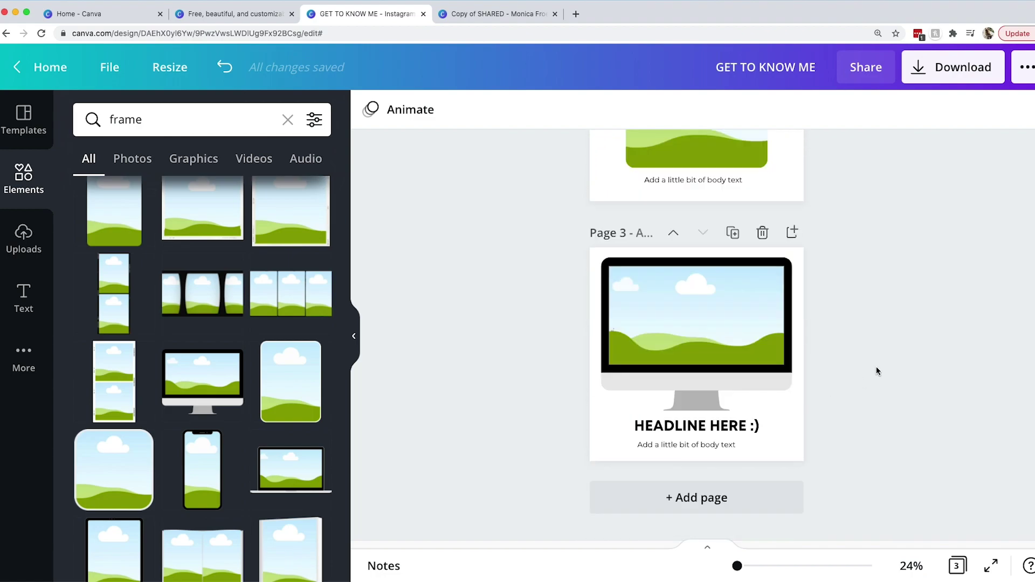
scroll(877, 371, "up", 8)
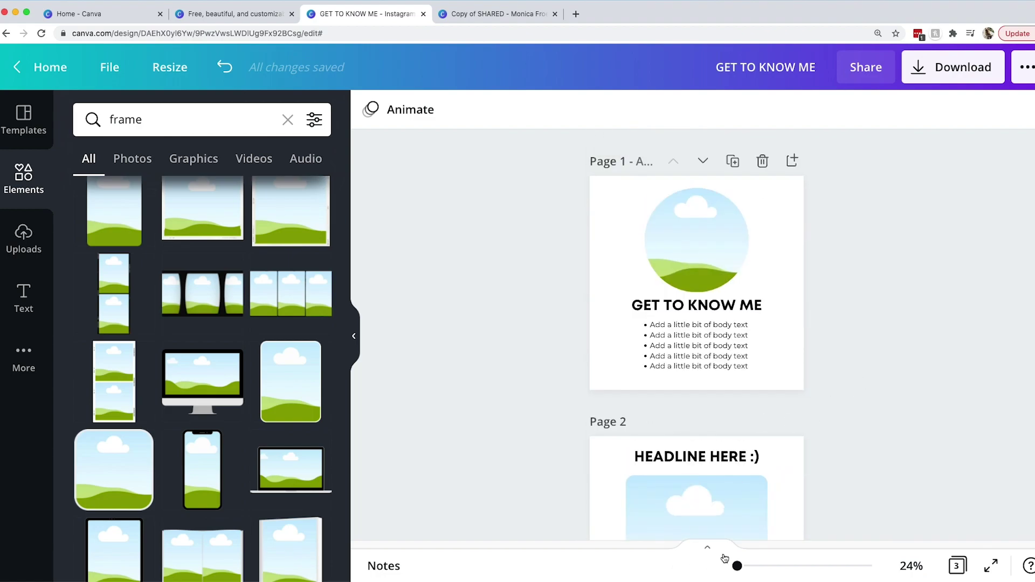
left_click(707, 548)
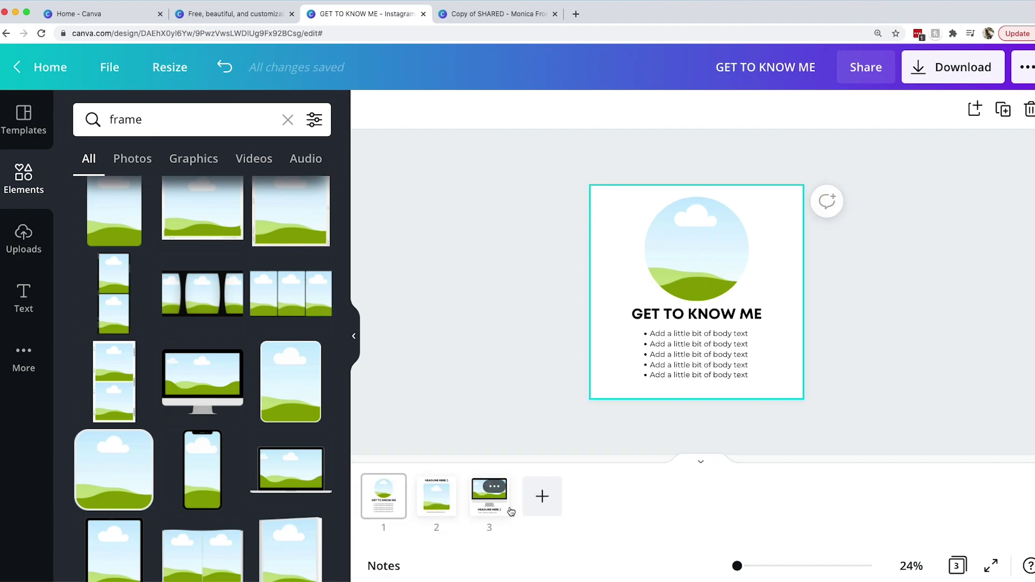
left_click(359, 346)
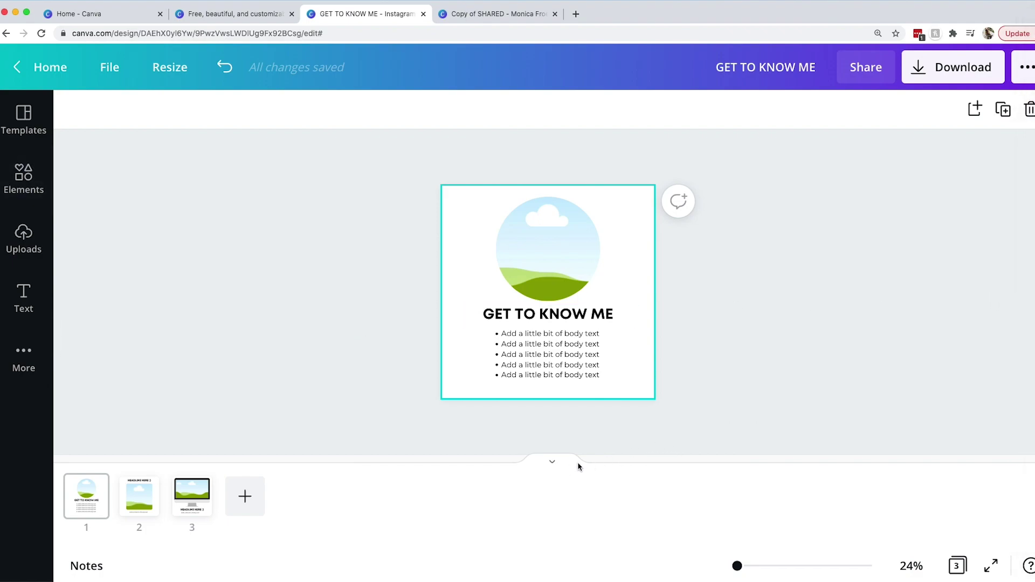
Step: Replace the 'GET TO KNOW ME' design title with 'Instagram Posts Template'
left_click(972, 282)
left_click(786, 67)
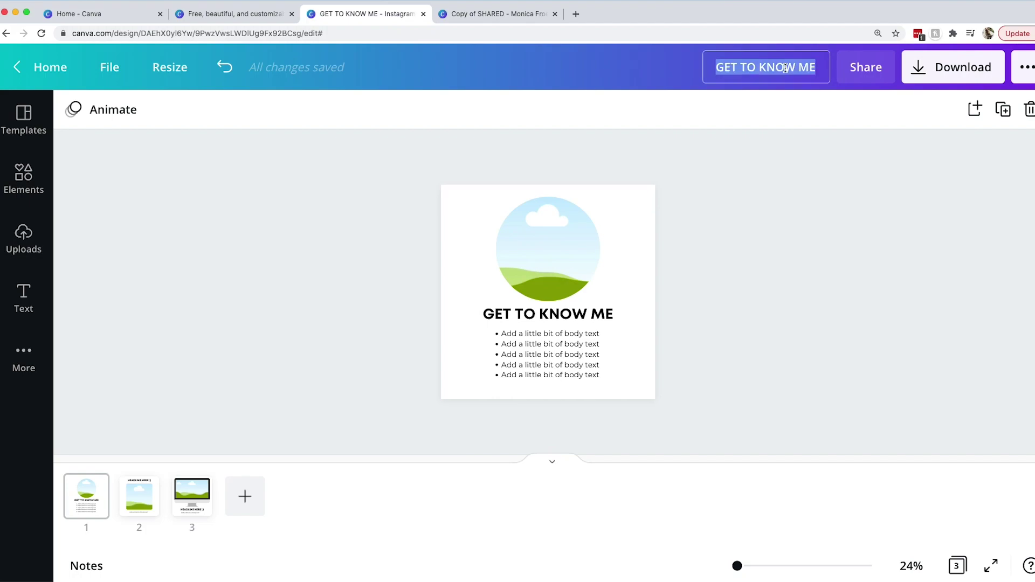
key("BackSpace")
type("Instag")
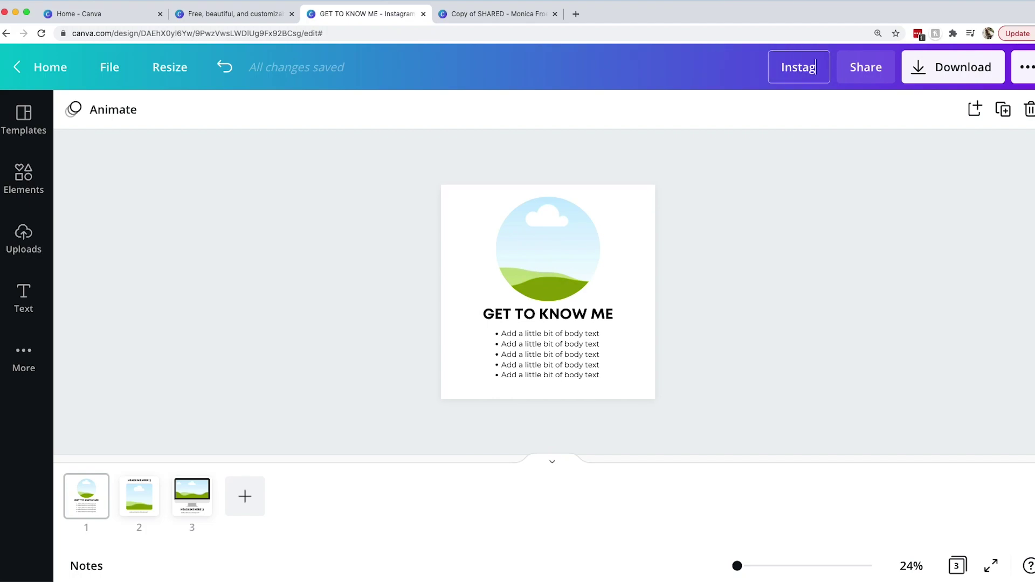
type("ram Posts ")
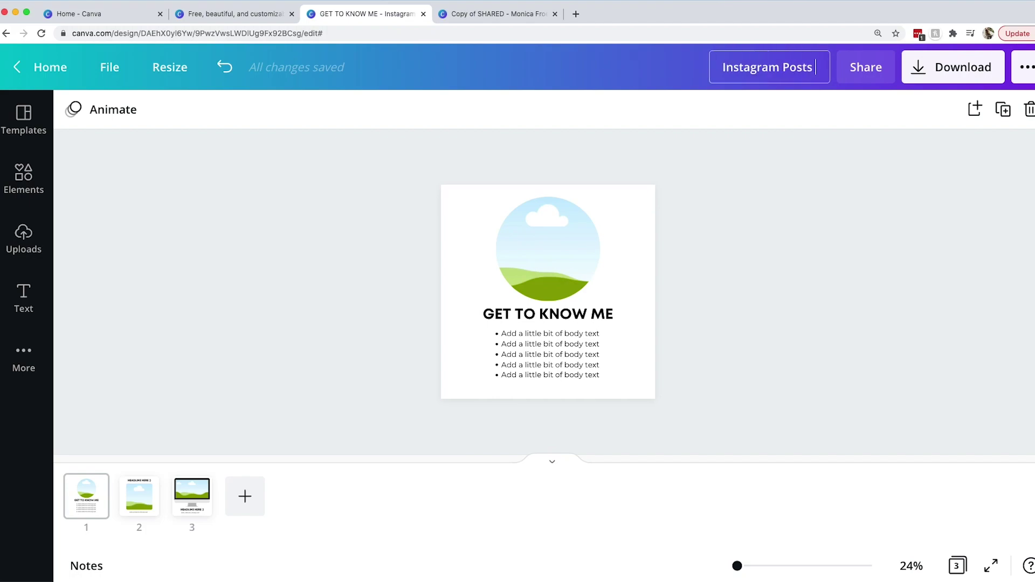
type("Template")
left_click(857, 194)
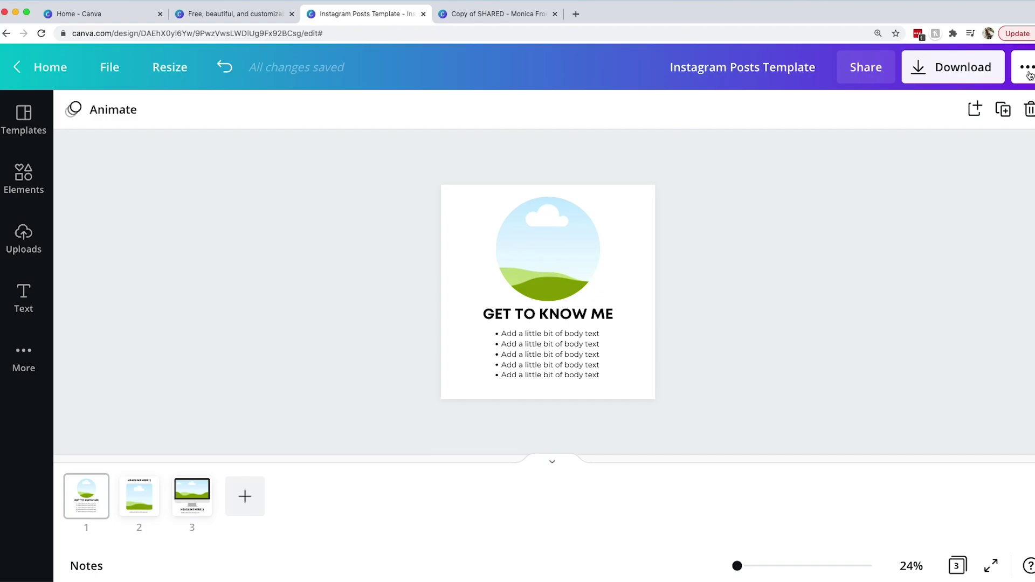
Step: Choose to publish the design as a Template from the options menu
left_click(1028, 71)
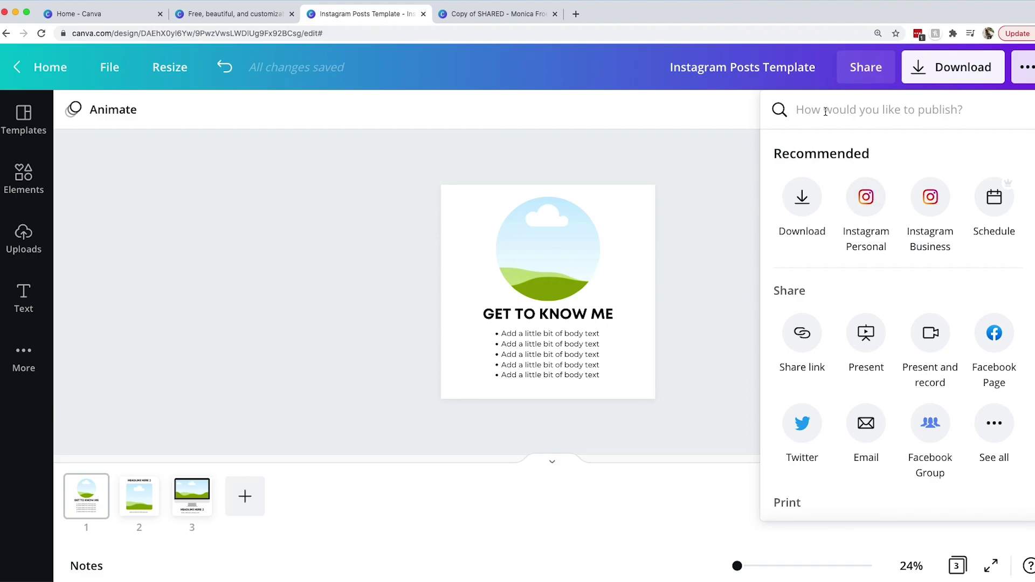
type("templa")
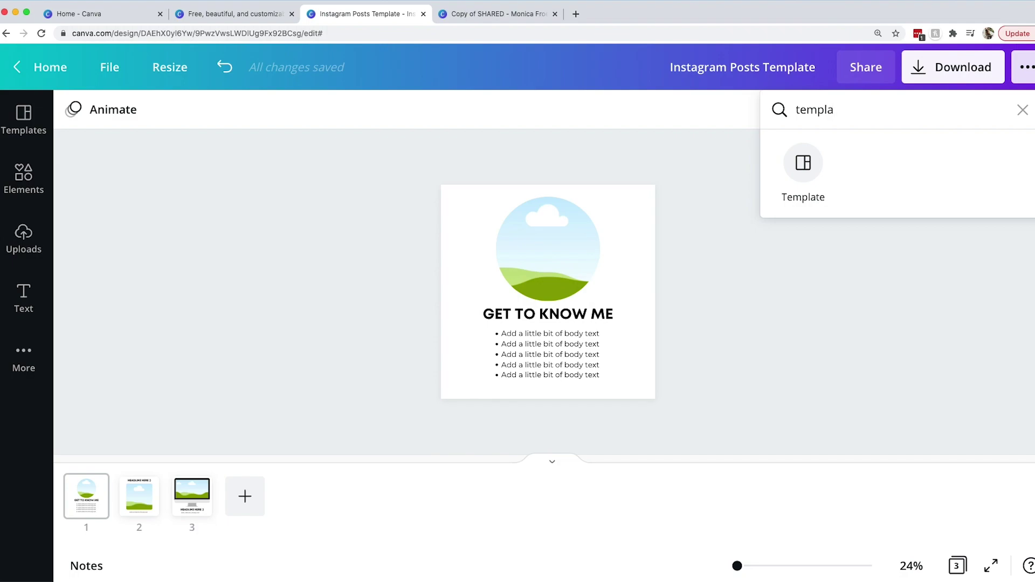
left_click(804, 165)
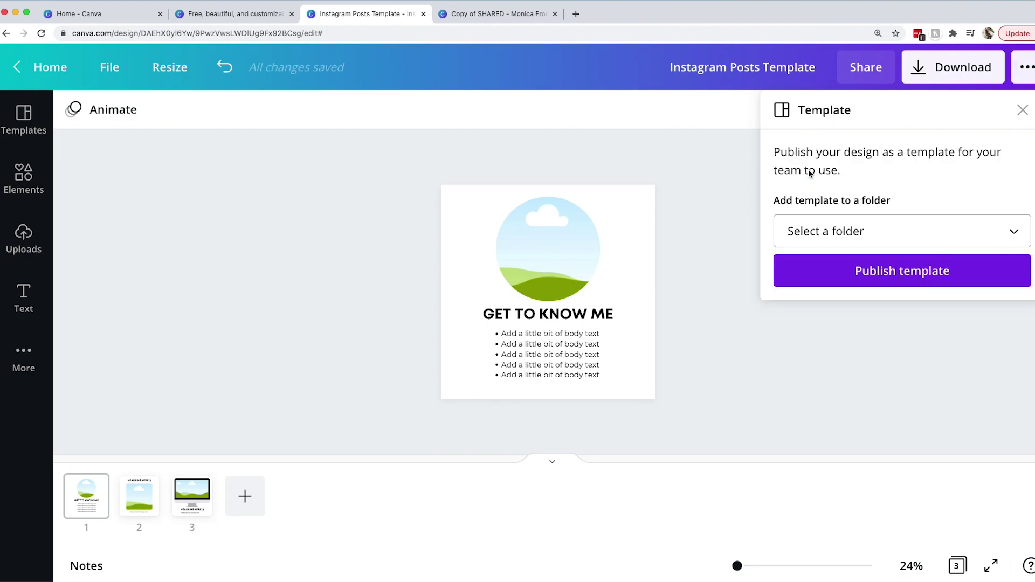
Step: Create a new folder 'Etsy Templates For Sell' and publish the template into it
left_click(1007, 230)
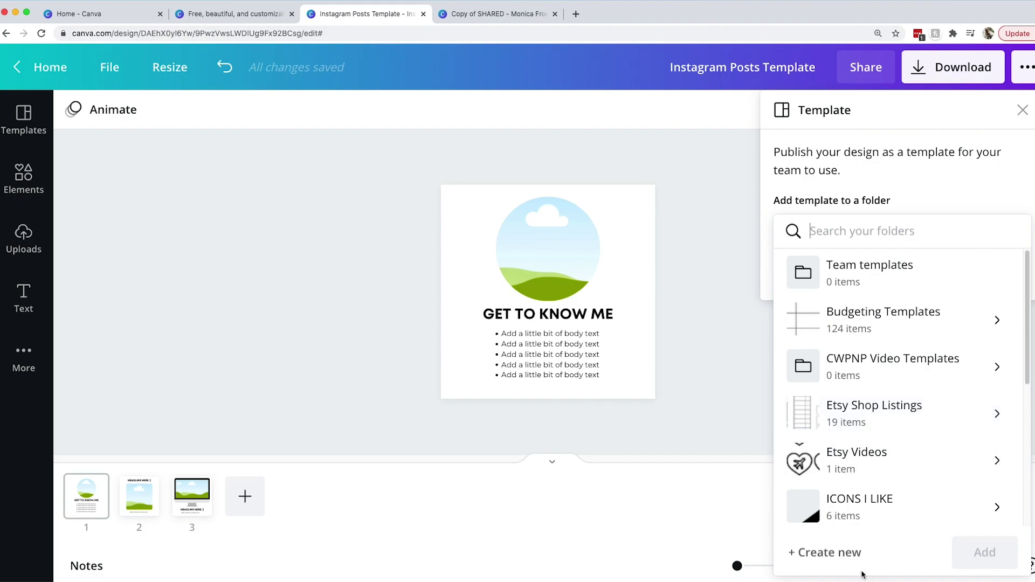
left_click(849, 554)
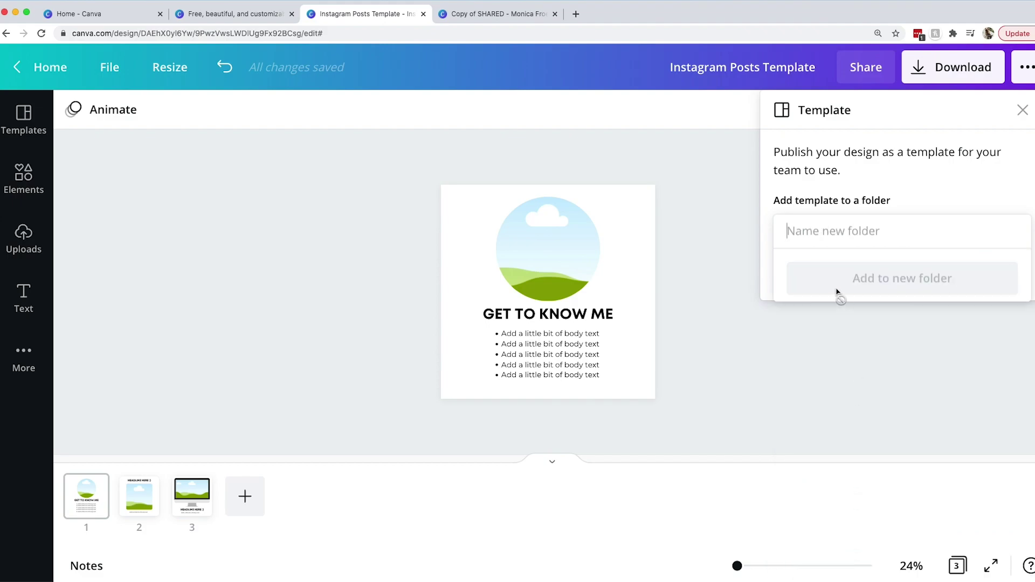
type("Etsy ")
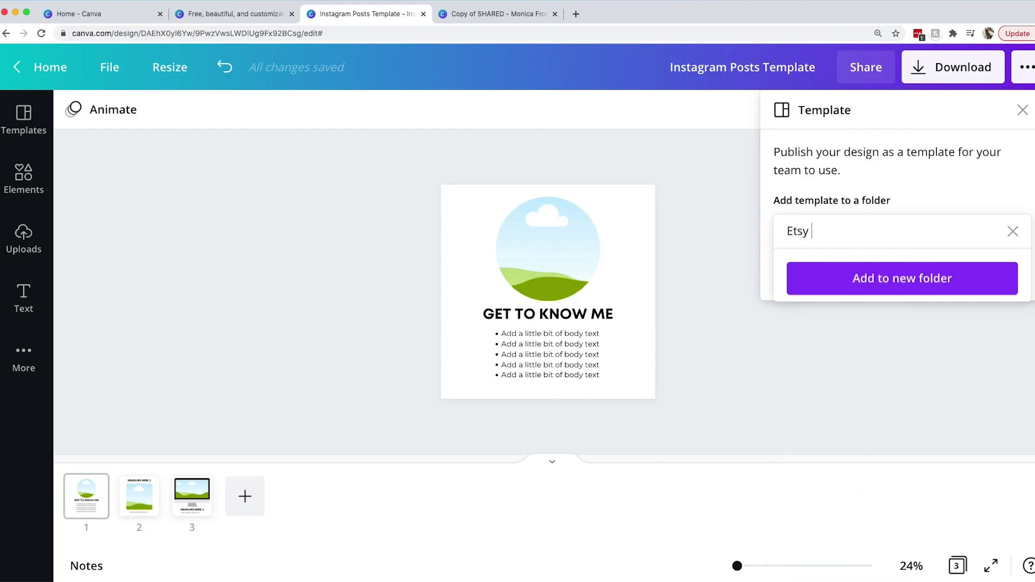
type("Templates For Sell")
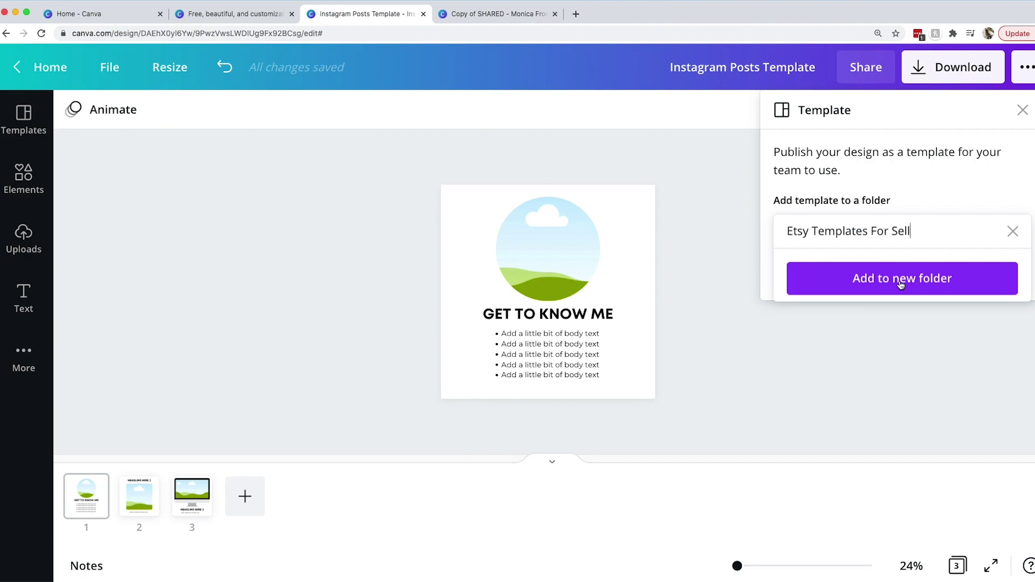
left_click(900, 284)
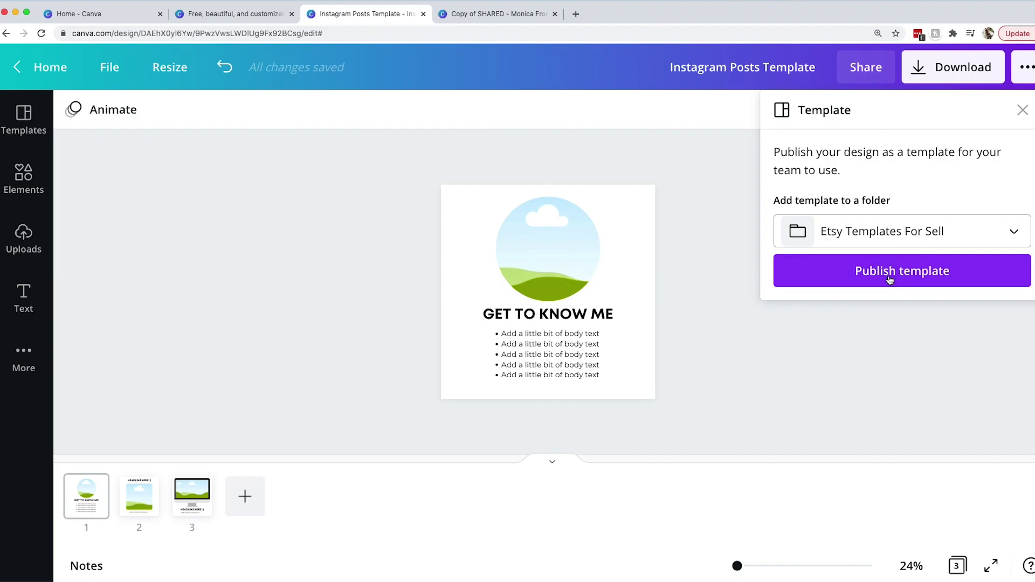
left_click(891, 280)
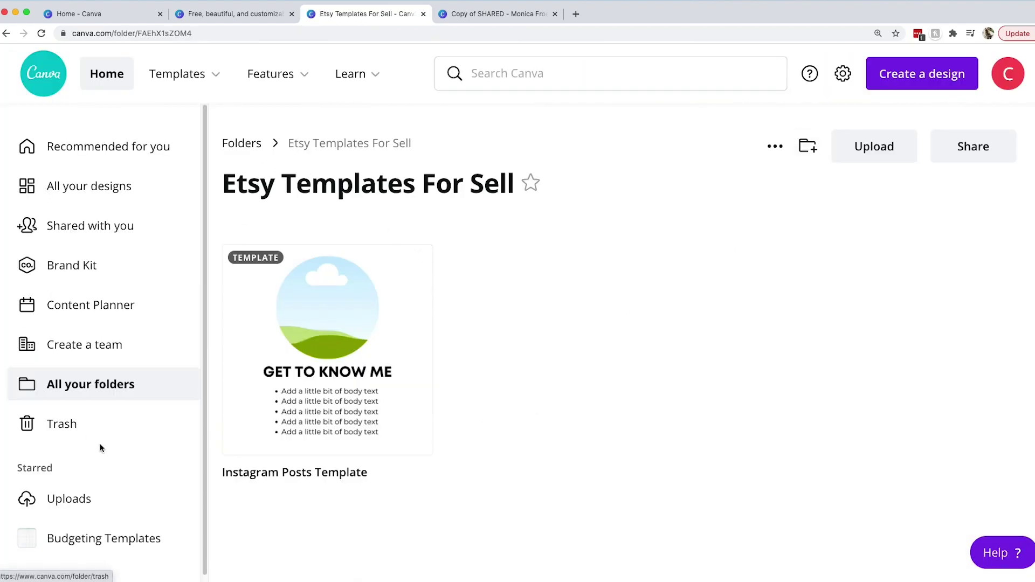
Step: Open the Etsy Templates For Sell folder from the list of all folders
left_click(89, 388)
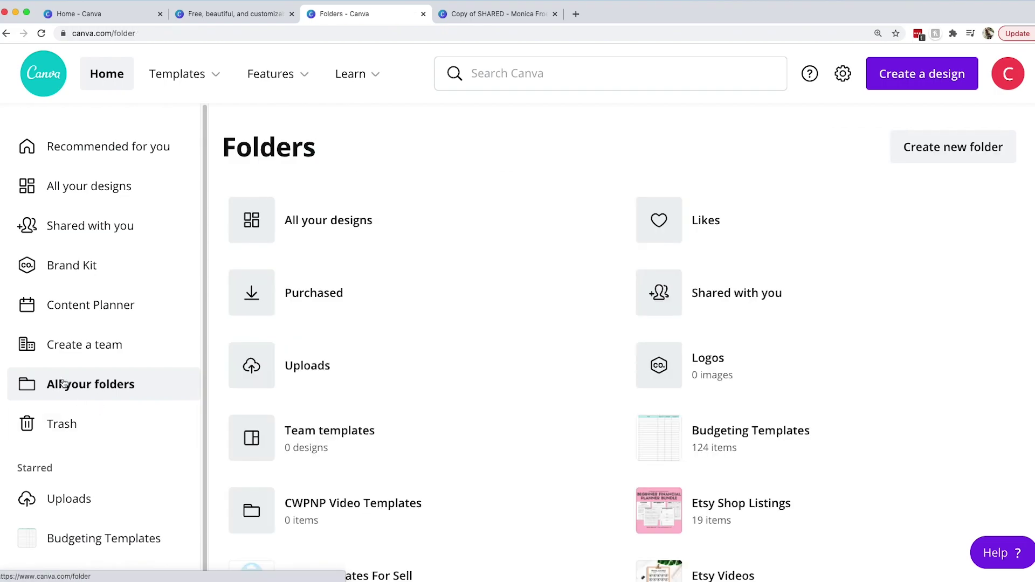
scroll(827, 404, "down", 5)
scroll(828, 411, "down", 1)
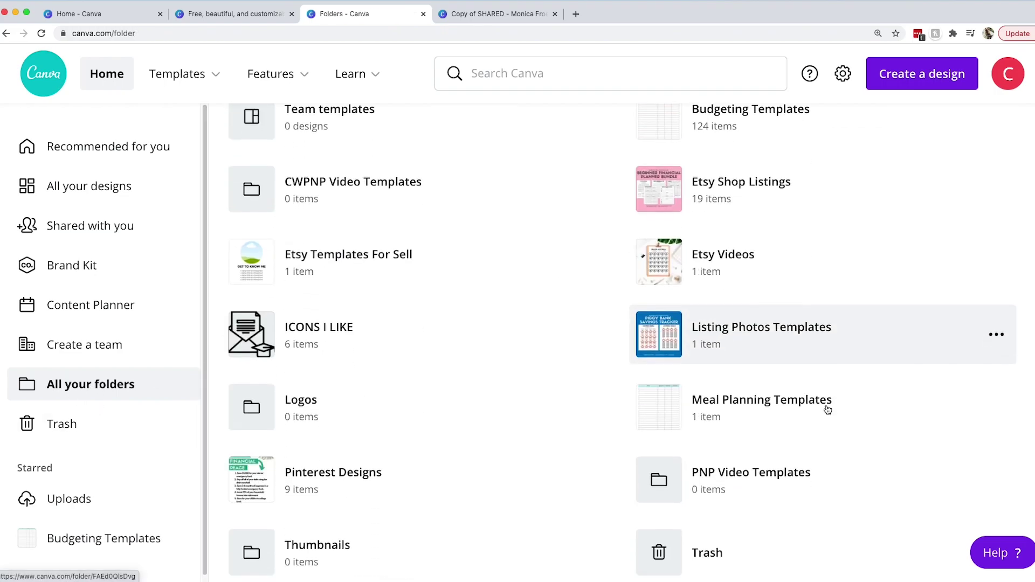
scroll(826, 407, "up", 5)
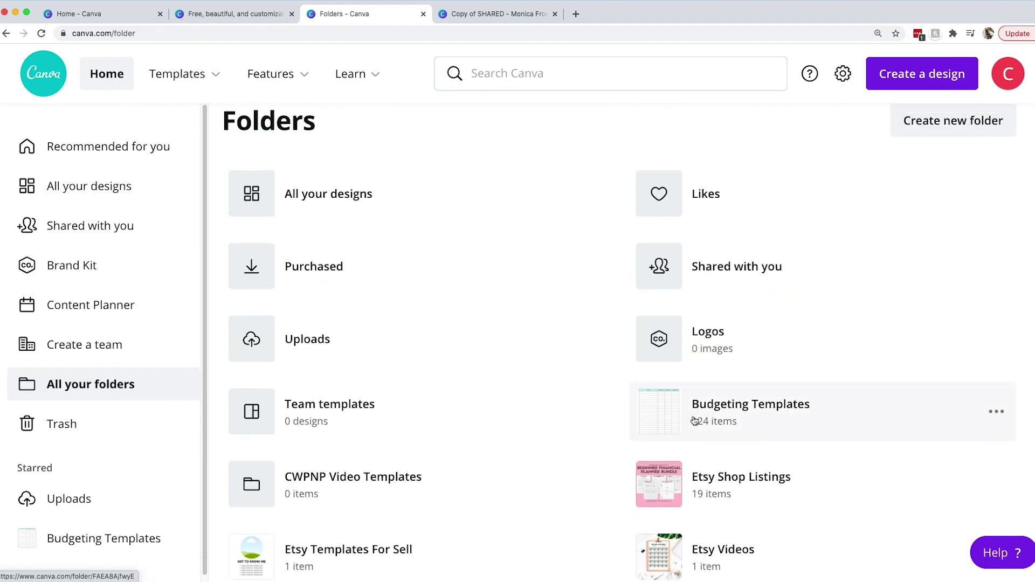
scroll(765, 419, "down", 1)
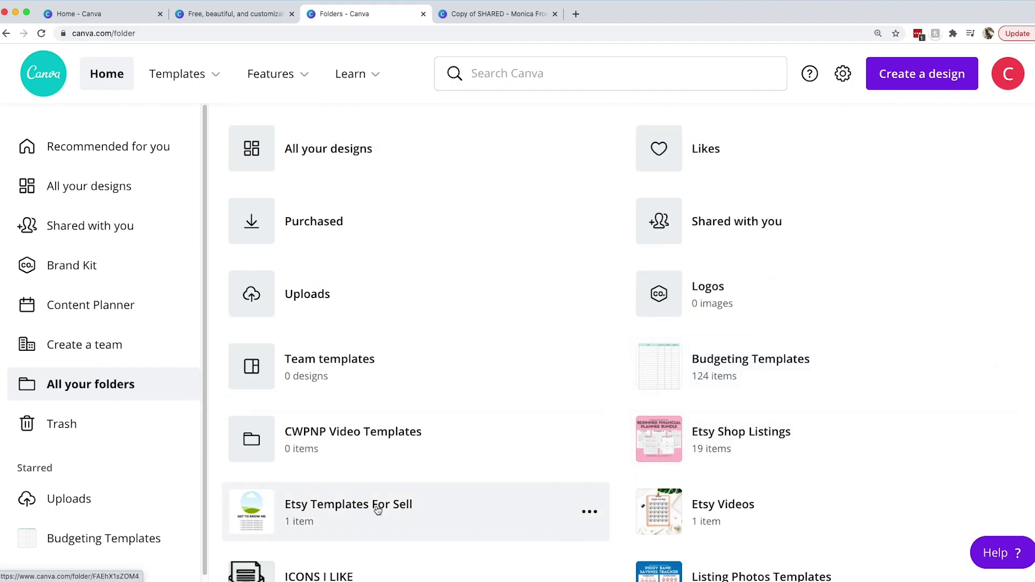
left_click(381, 508)
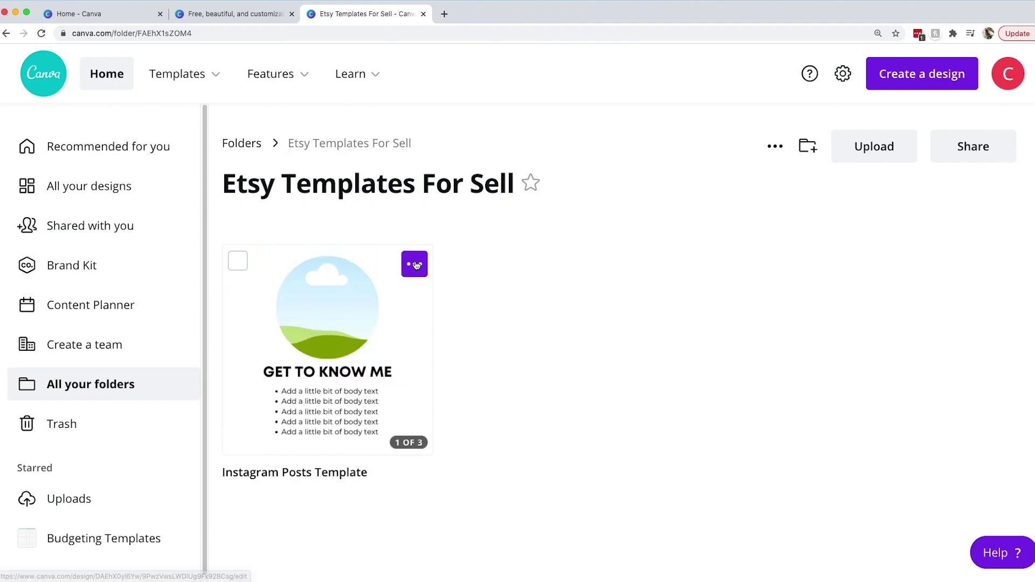
Step: Open the template's details and go to the original design for editing
left_click(341, 323)
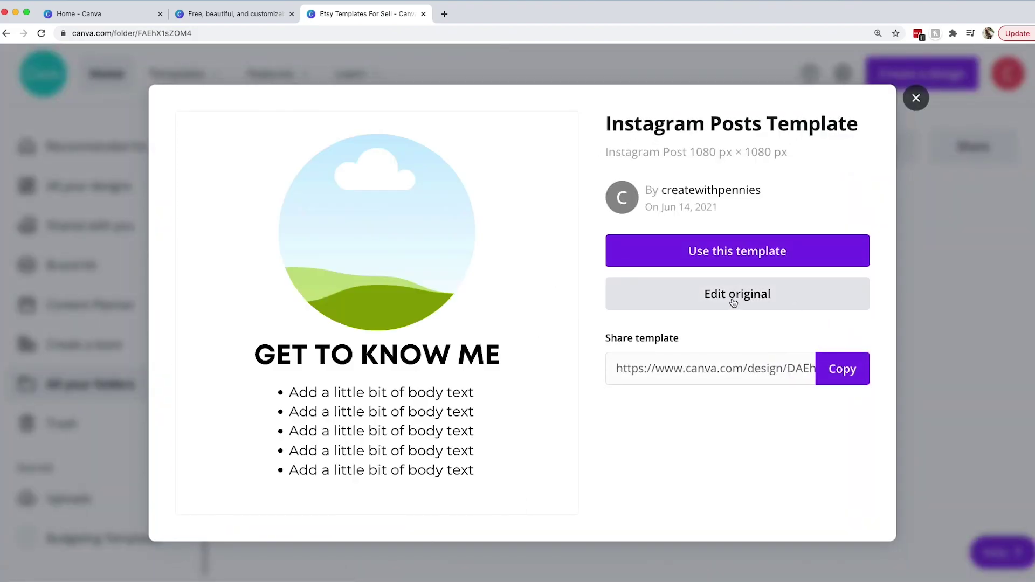
left_click(724, 370)
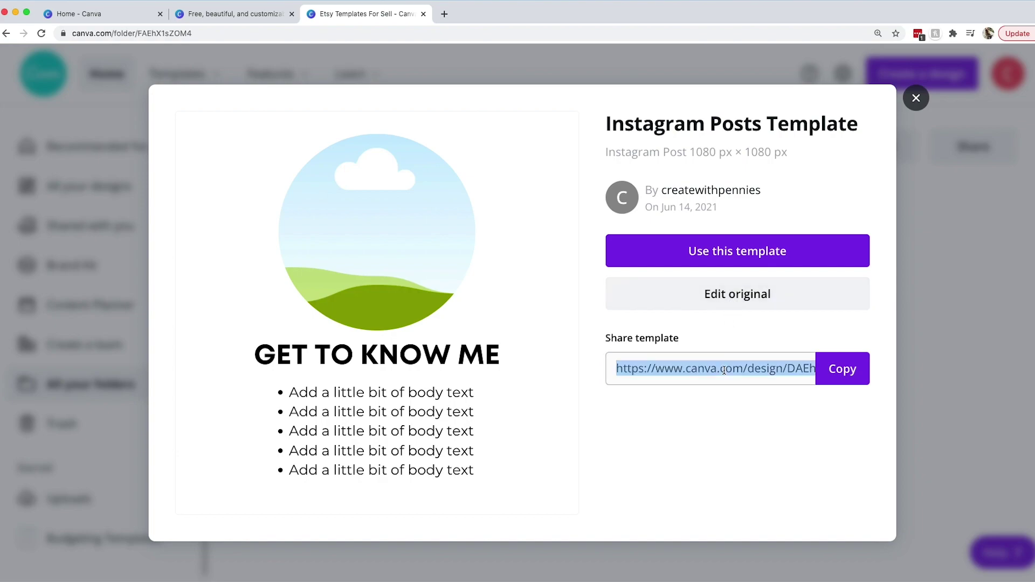
left_click(754, 296)
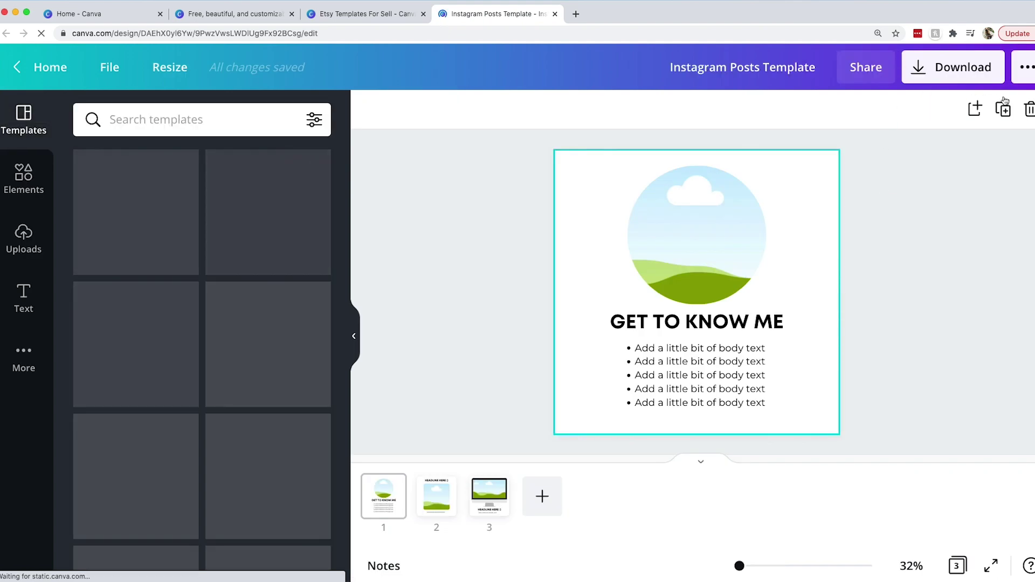
Step: Set the design's share link to 'use as template' and copy it
left_click(879, 69)
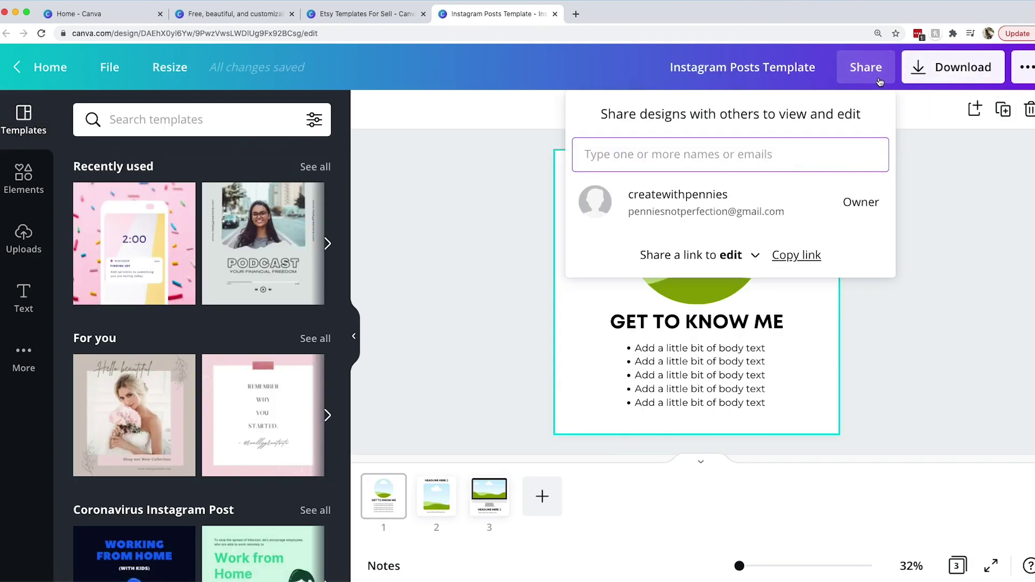
left_click(755, 258)
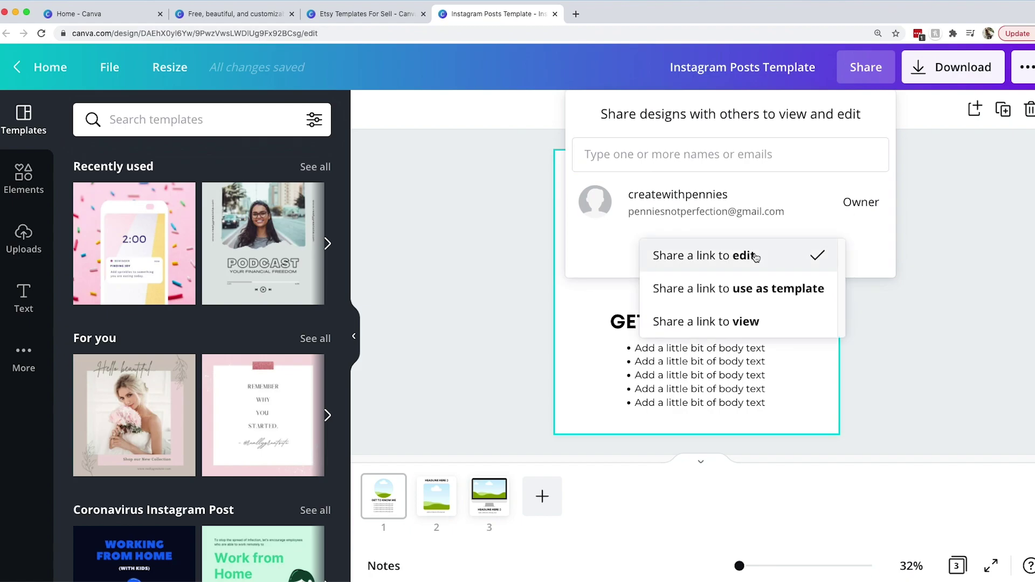
left_click(765, 289)
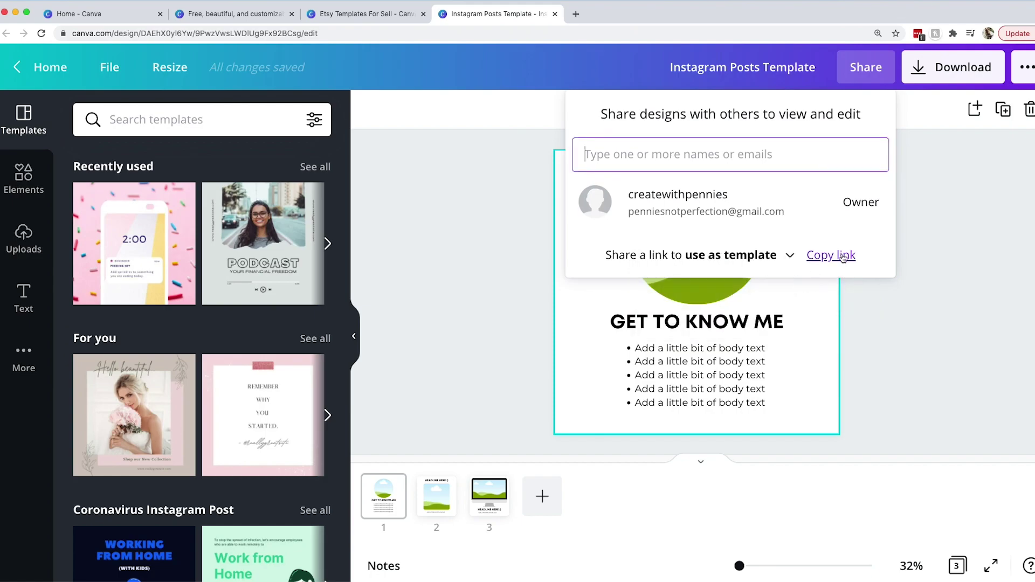
left_click(841, 255)
Step: Load the copied template link in a new browser tab
left_click(576, 14)
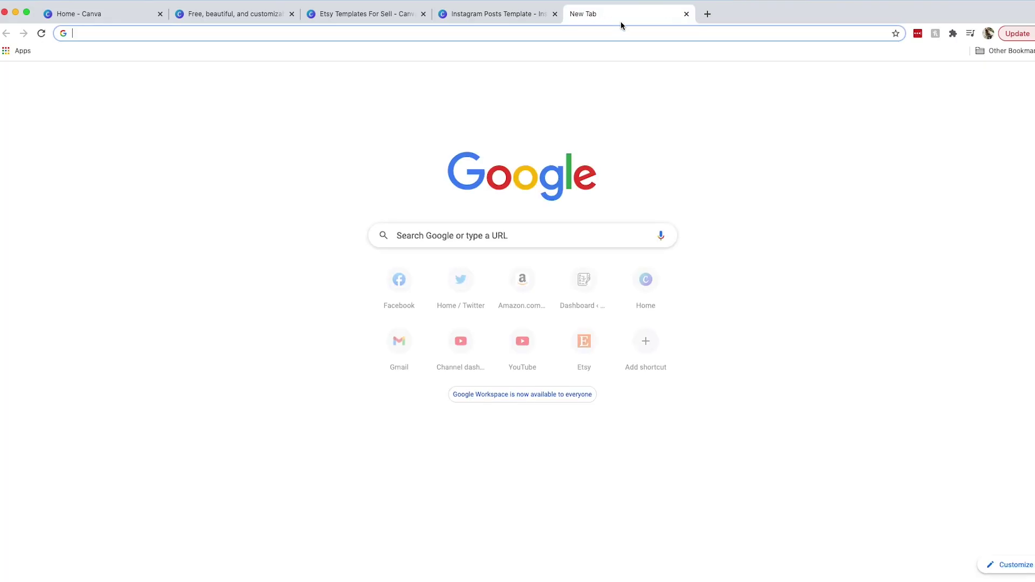
key("super+v")
key("Return")
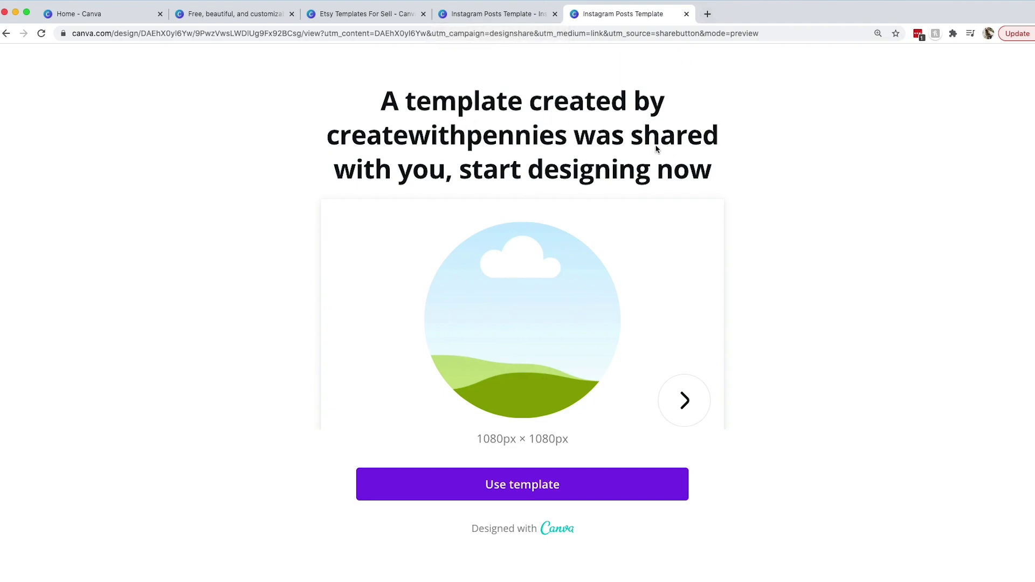
Step: Close the extra template preview and return to the Etsy Templates For Sell folder
left_click(687, 14)
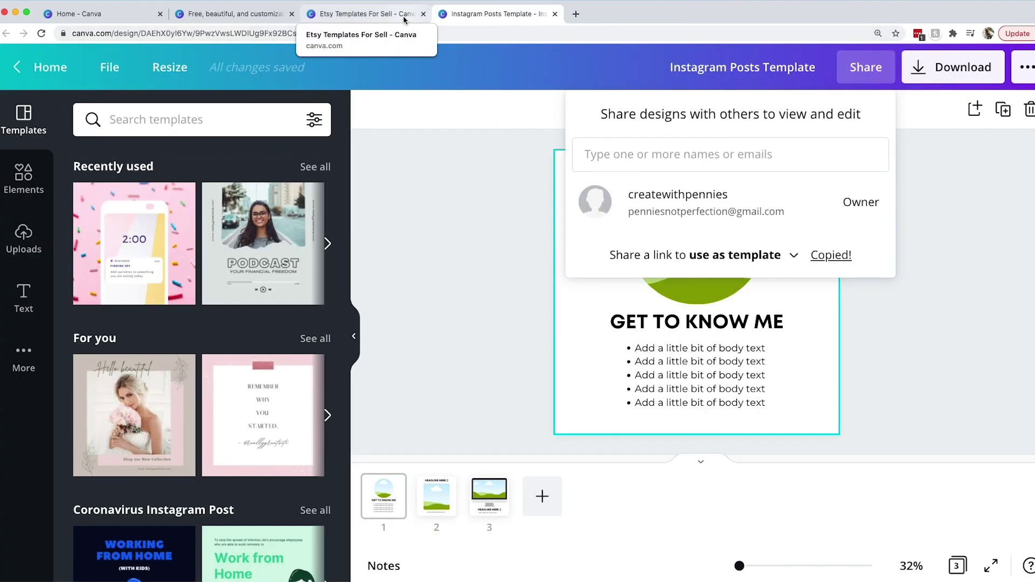
left_click(367, 13)
mouse_move(417, 266)
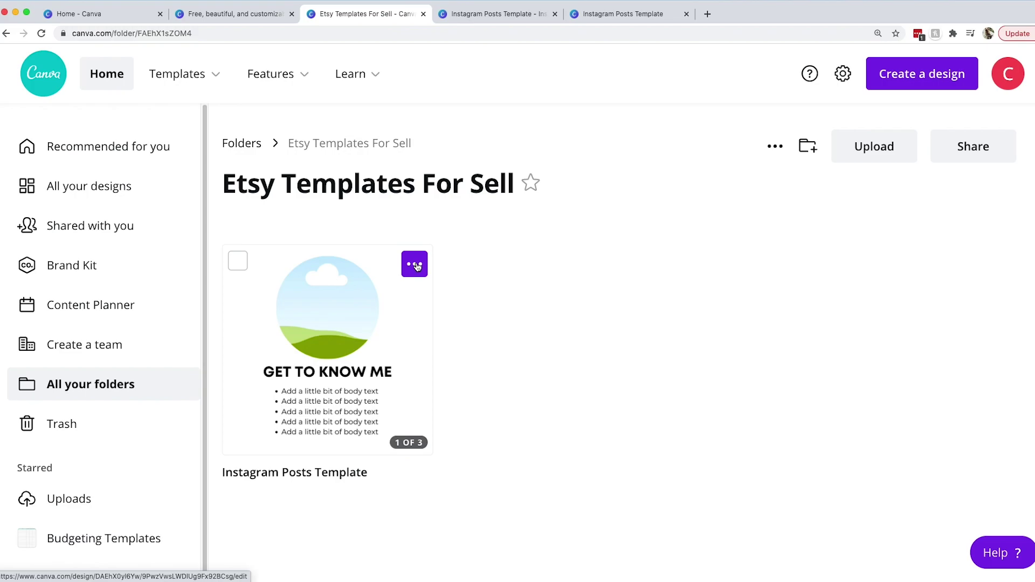
Step: From the template card's menu, switch its share link to 'use as template' and copy it
left_click(414, 265)
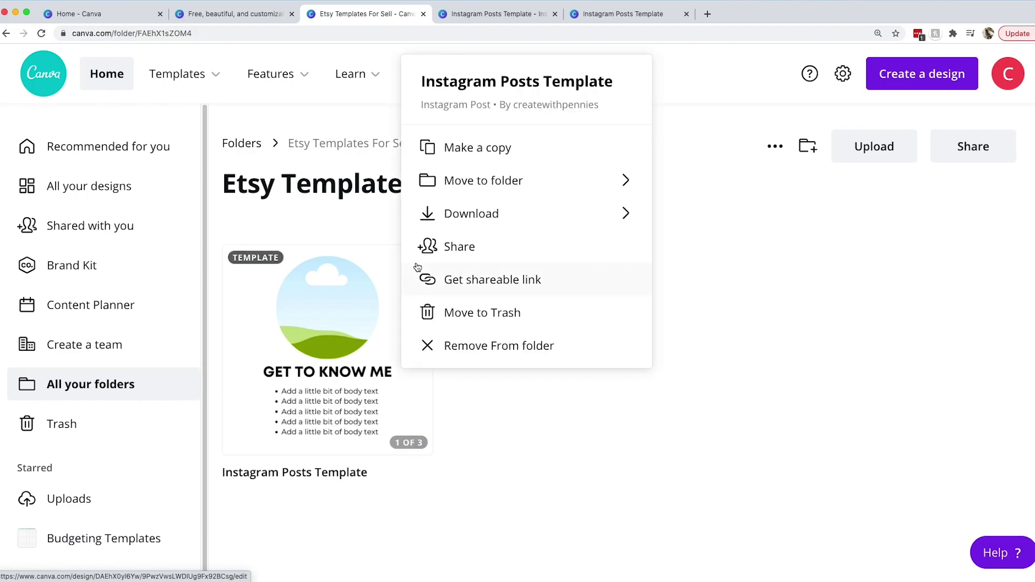
left_click(457, 250)
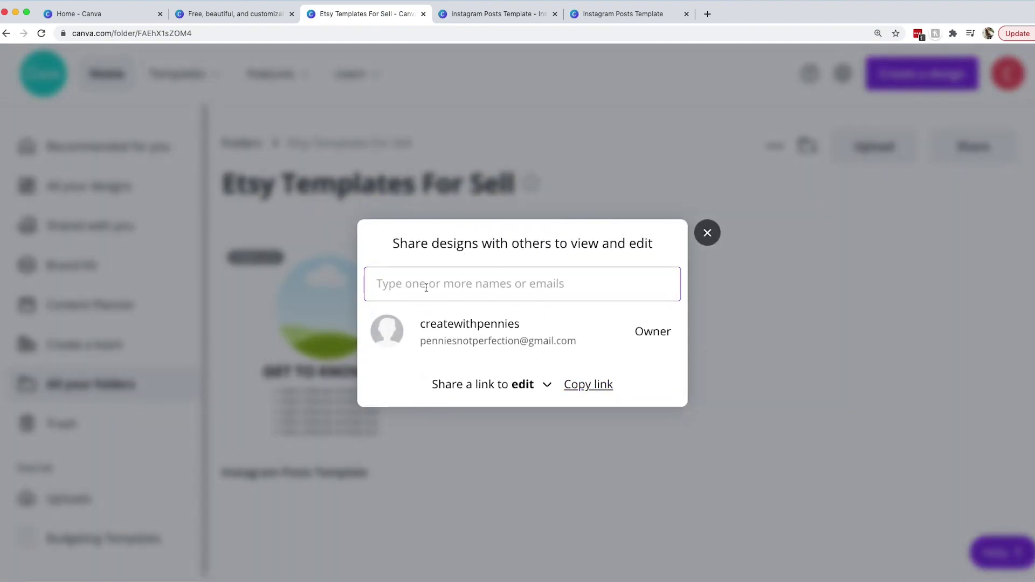
left_click(548, 388)
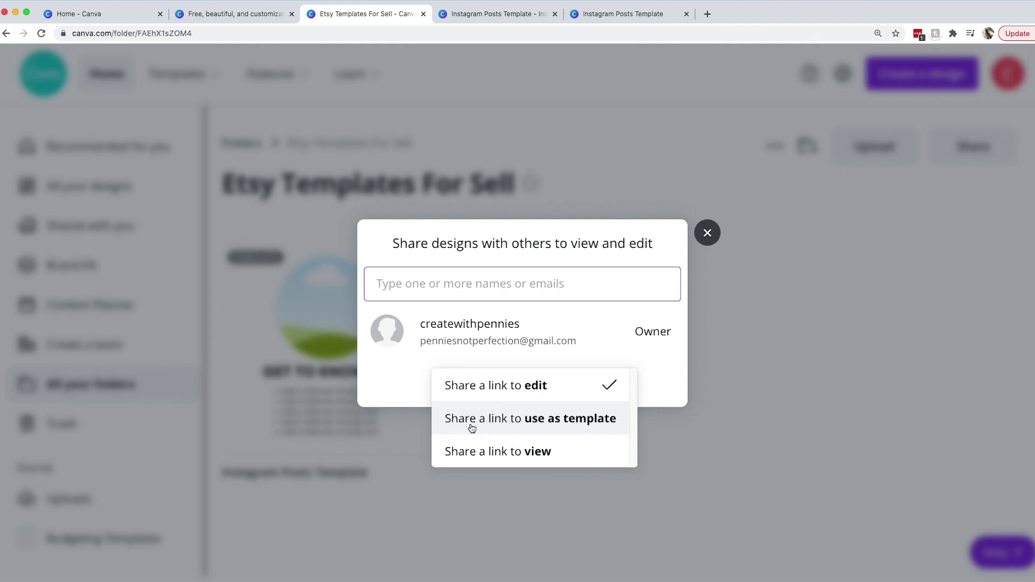
left_click(566, 425)
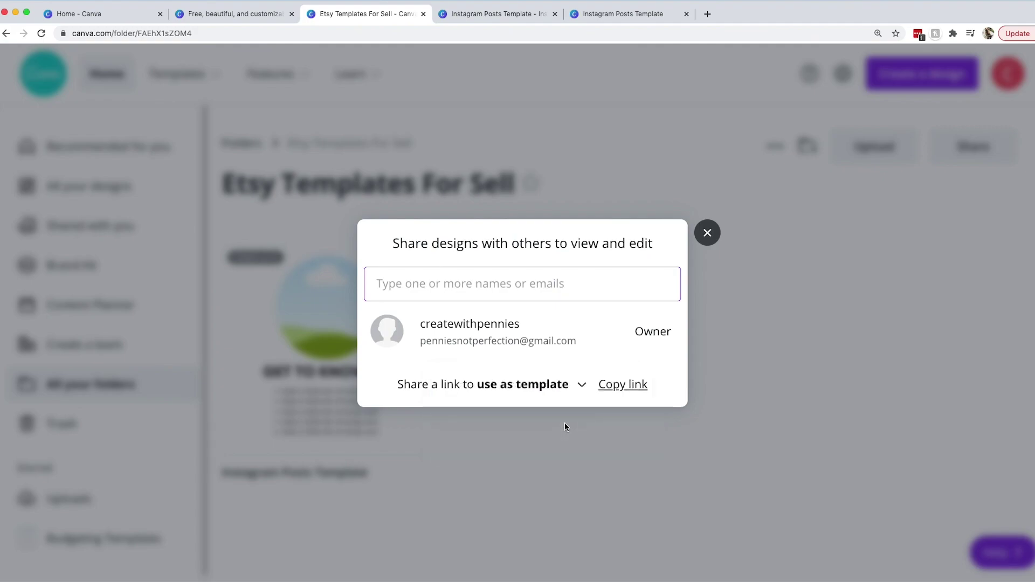
left_click(631, 390)
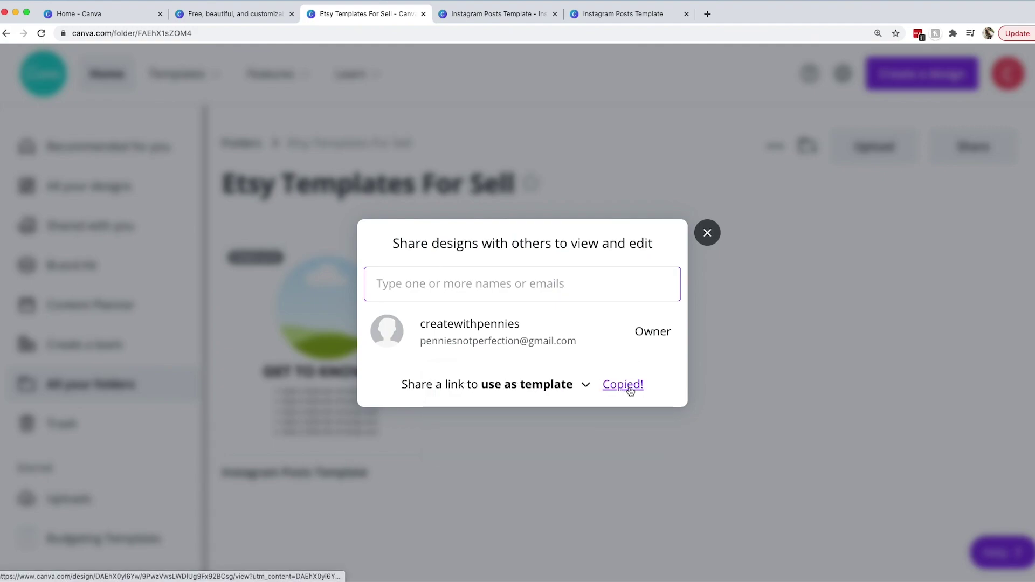
Step: Load the copied template link in a new tab and preview its second and third pages
left_click(710, 14)
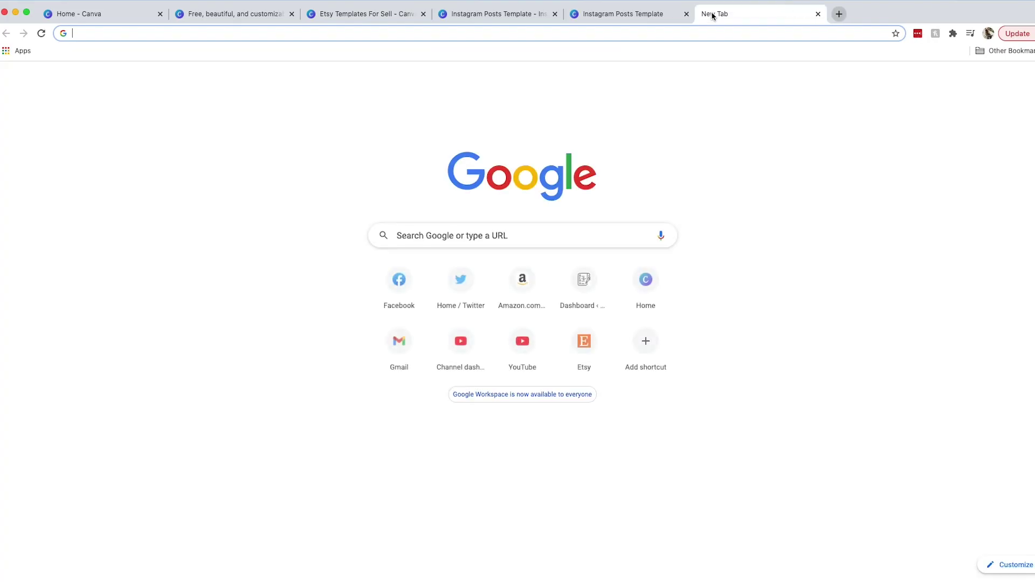
key("super+v")
key("Return")
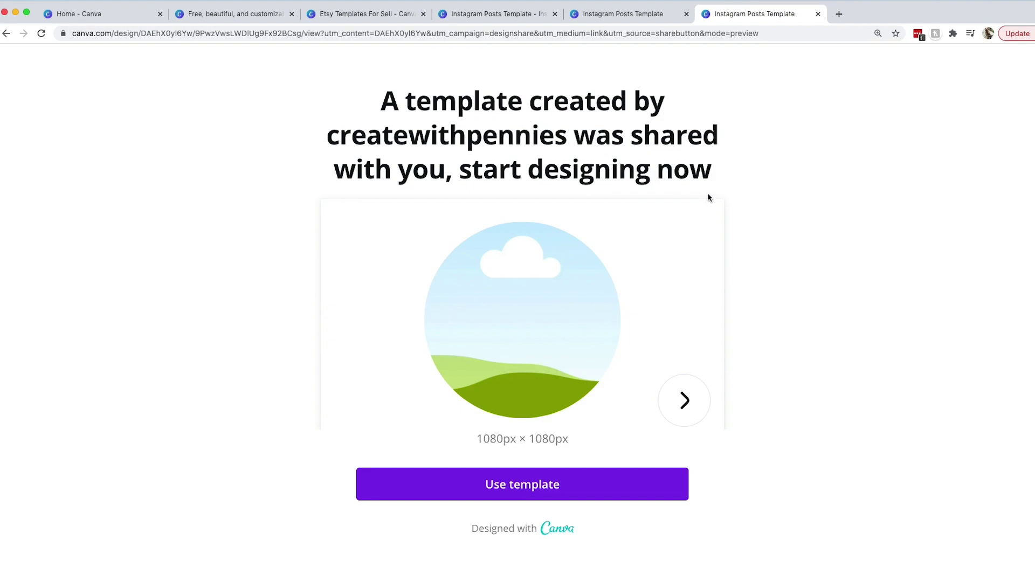
left_click(688, 408)
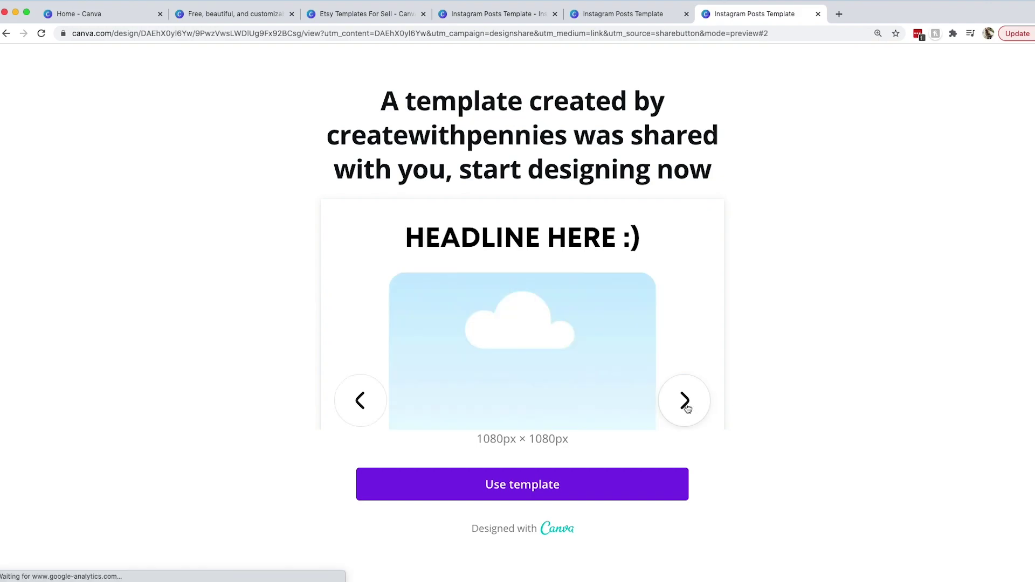
left_click(688, 408)
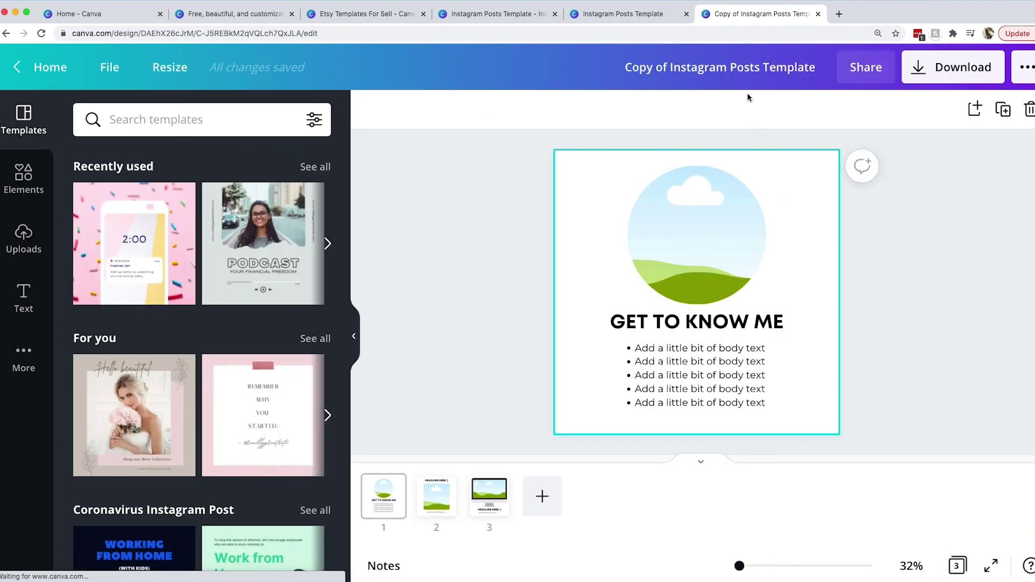
Step: View pages 2 and 3 of the copied design, then switch back to the original template tab
left_click(440, 499)
left_click(499, 501)
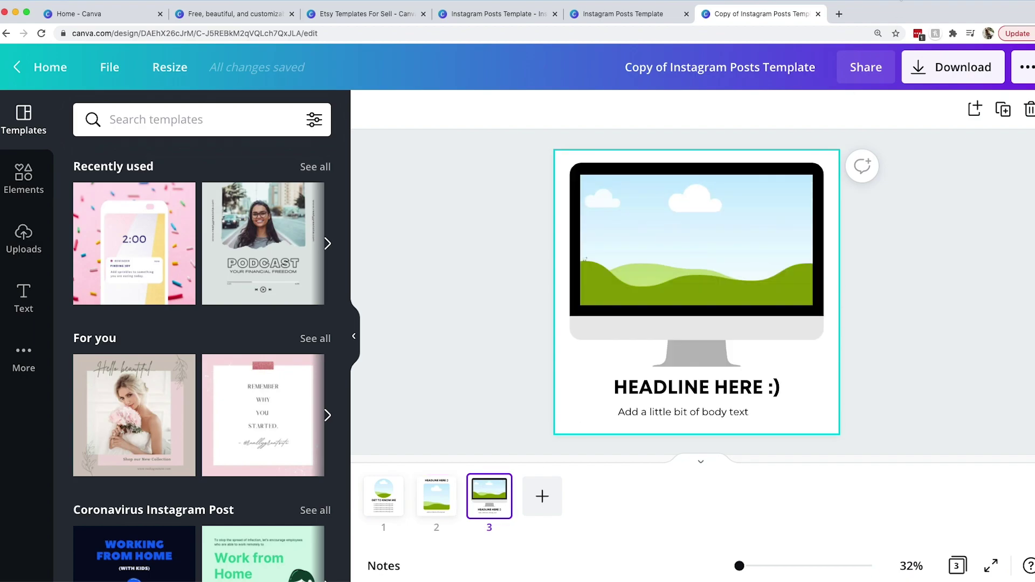
left_click(511, 16)
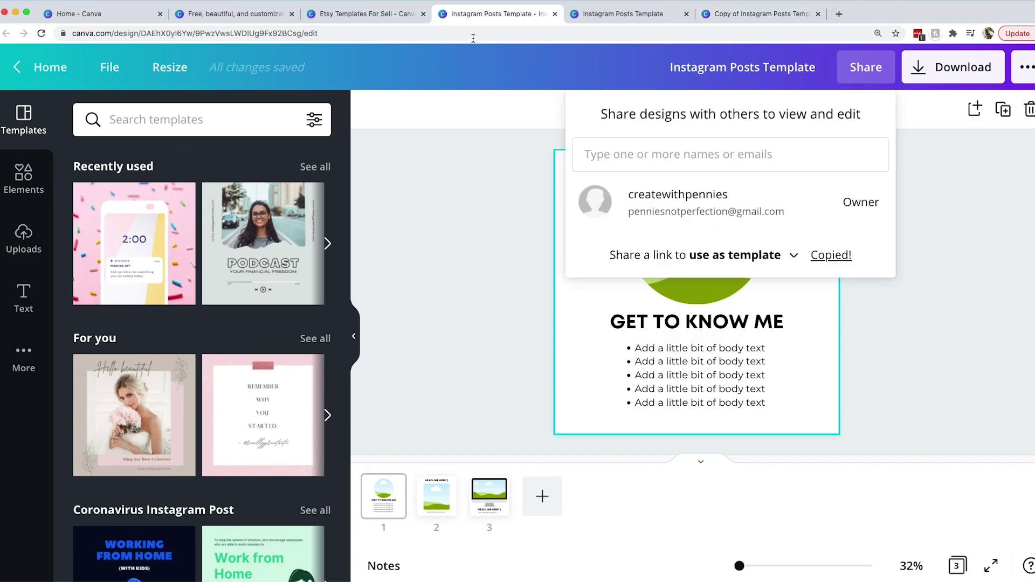
Step: On the Etsy folder page, keep the use-as-template link setting and close the share settings
left_click(375, 16)
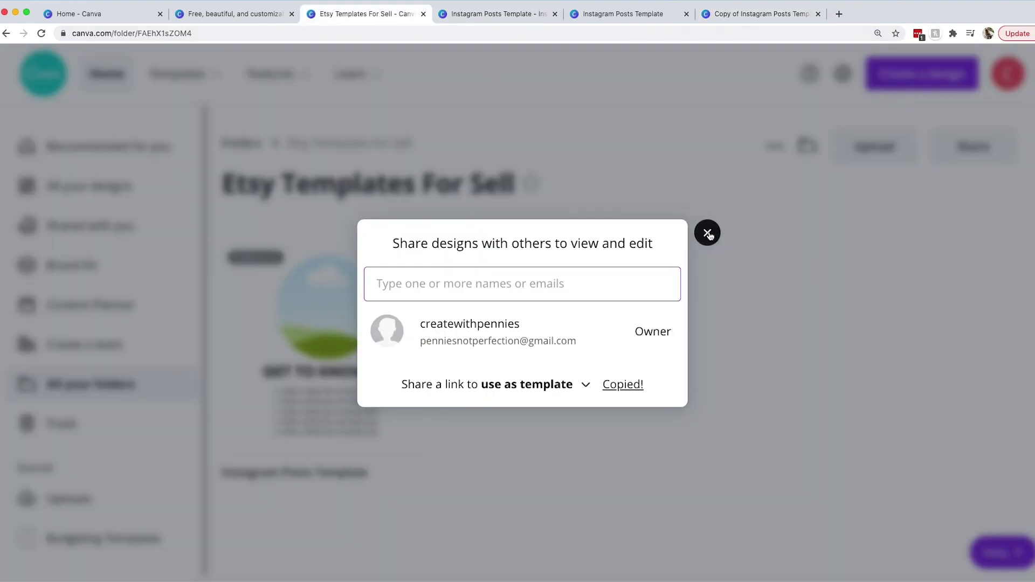
left_click(586, 384)
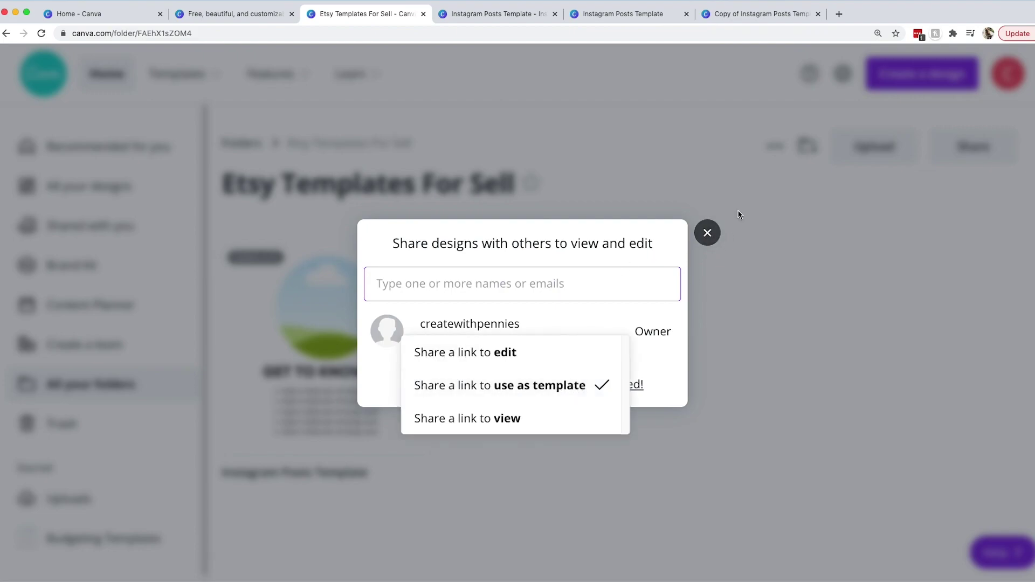
left_click(709, 236)
left_click(710, 236)
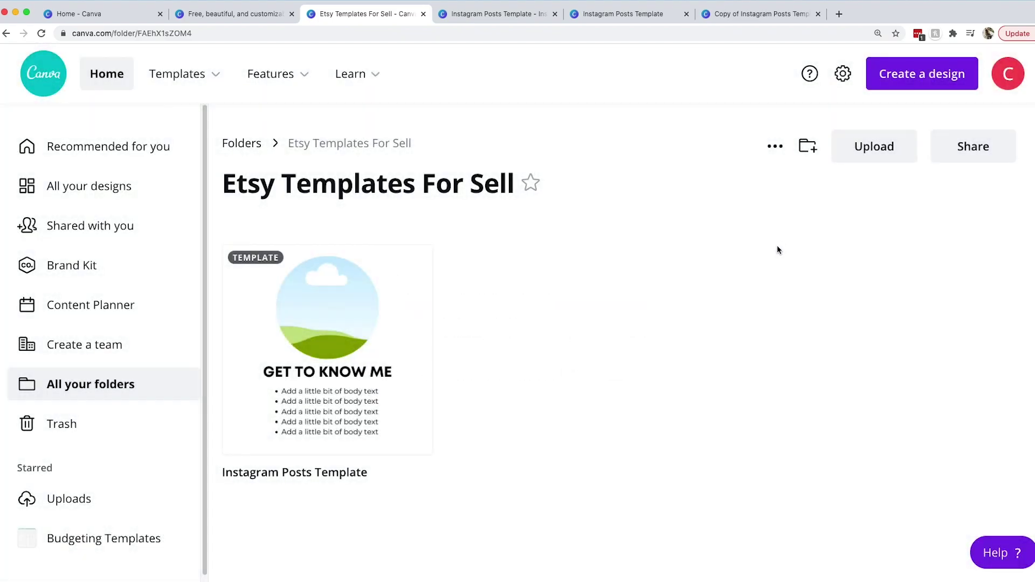
Step: Paste the long Canva template link into Bitly and shorten it
left_click(840, 15)
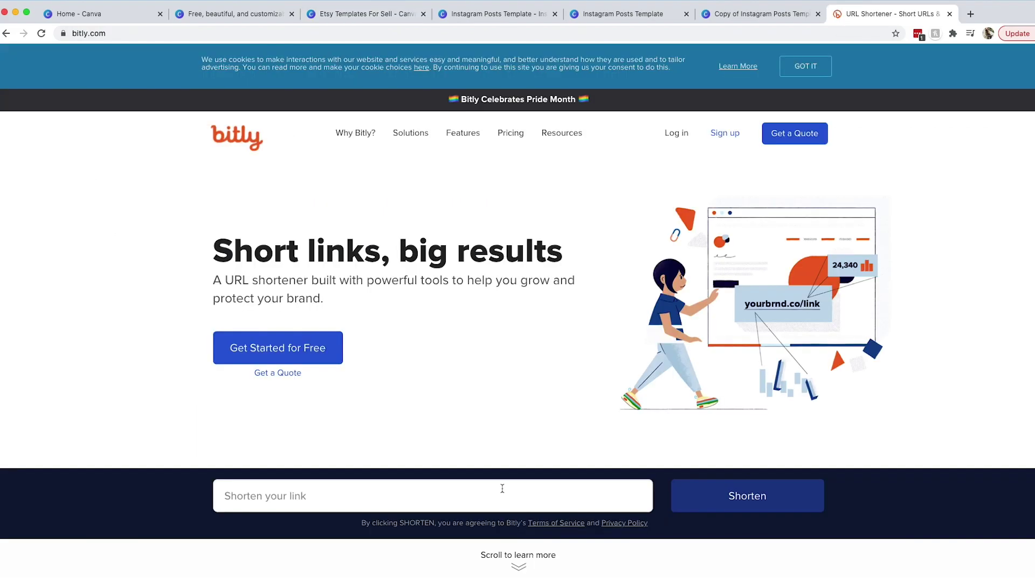
left_click(502, 489)
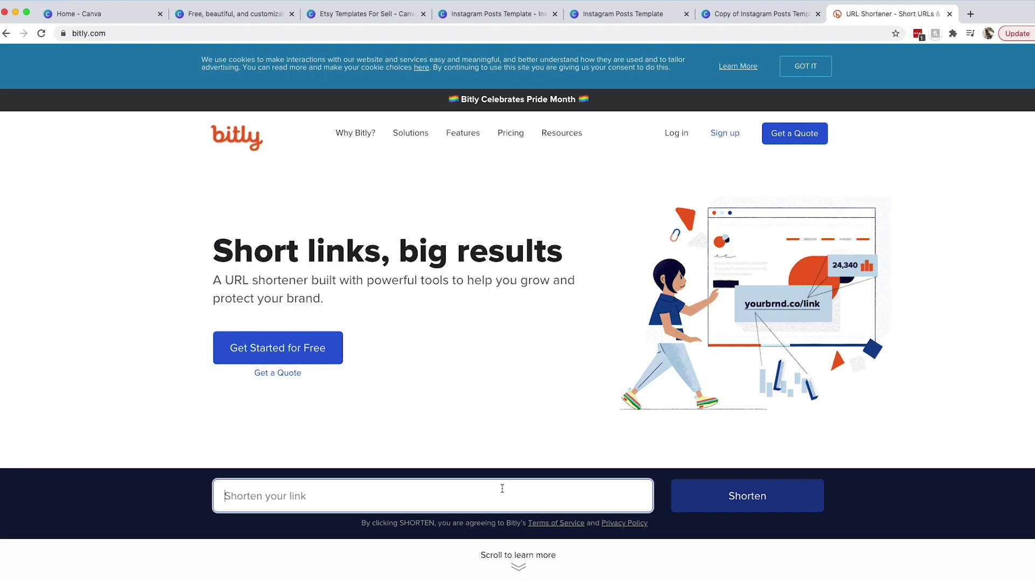
key("ctrl+v")
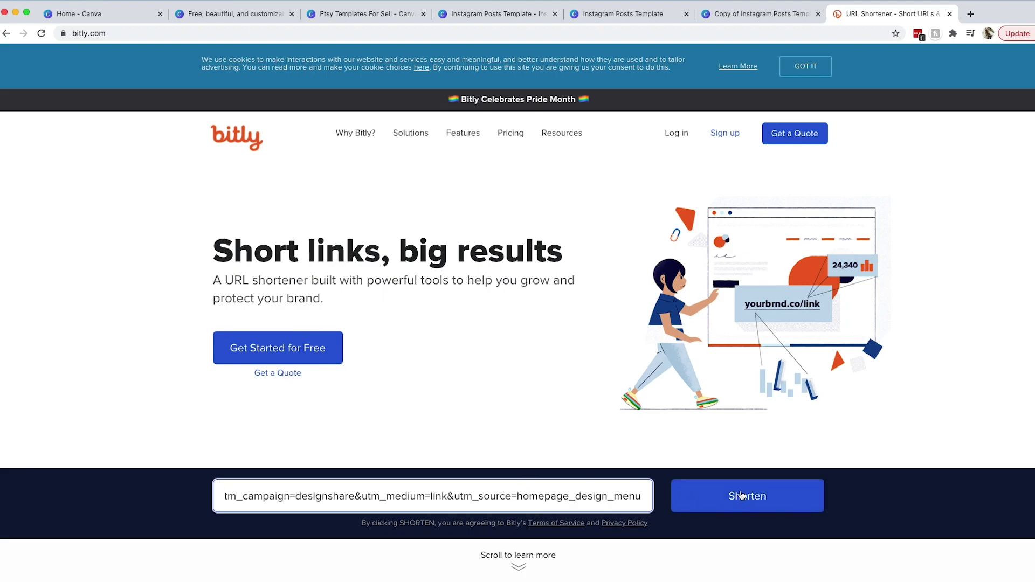
left_click(743, 497)
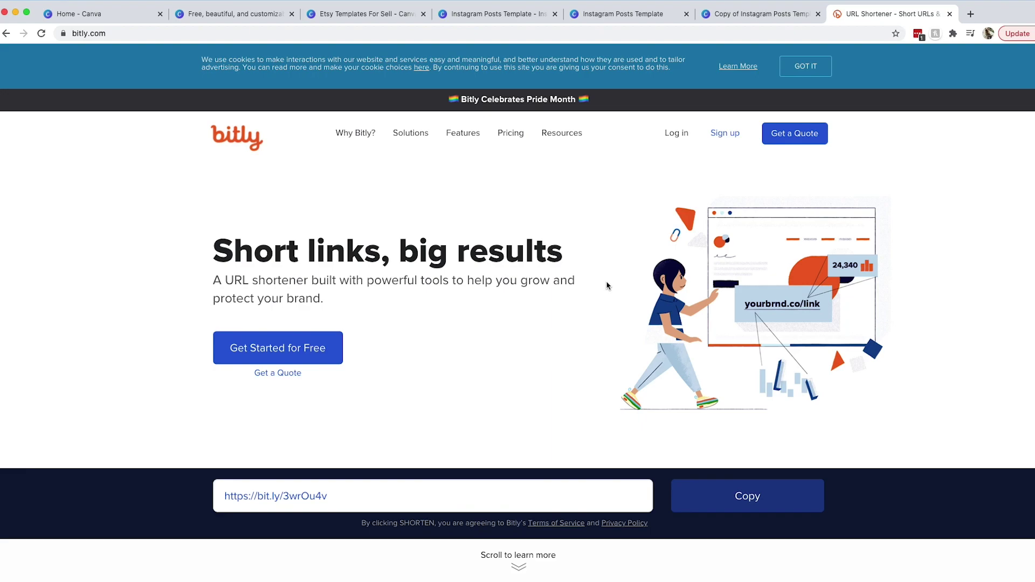
left_click_drag(413, 497, 189, 491)
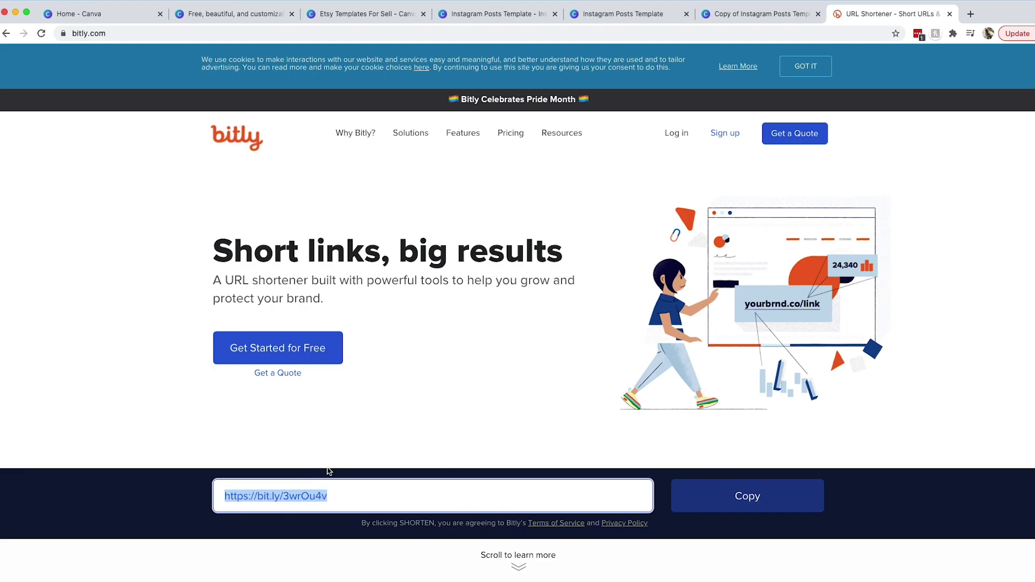
key("ctrl+c")
left_click(646, 34)
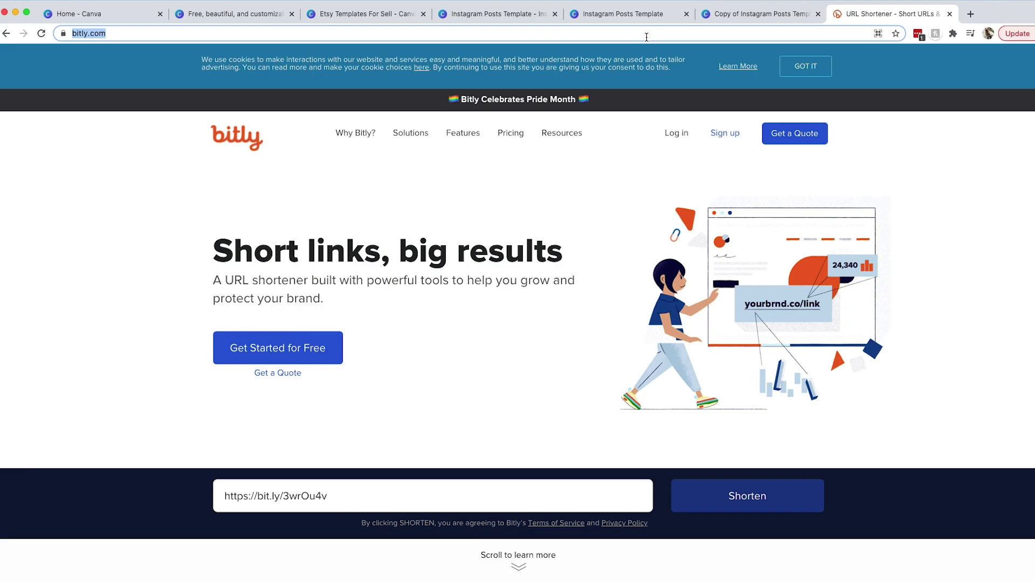
key("ctrl+v")
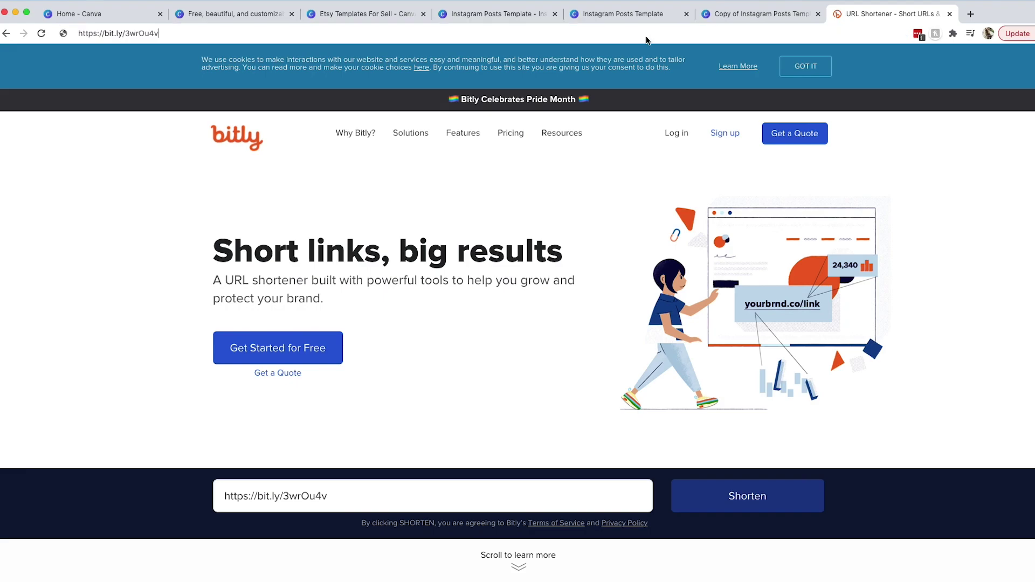
key("Return")
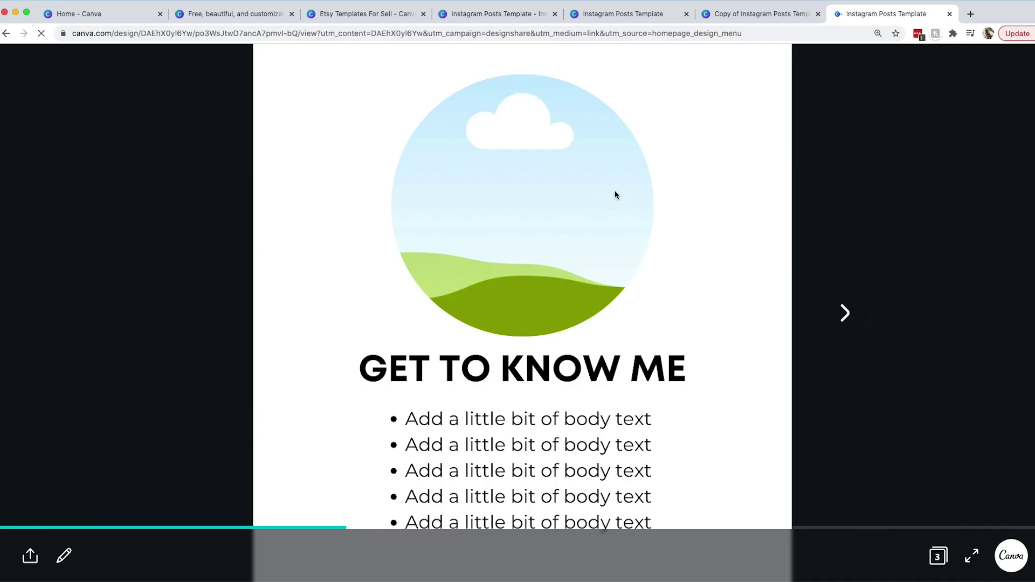
Step: Close the short-link test tab and switch to the Instagram Posts Template preview tab
key("super+w")
left_click(527, 17)
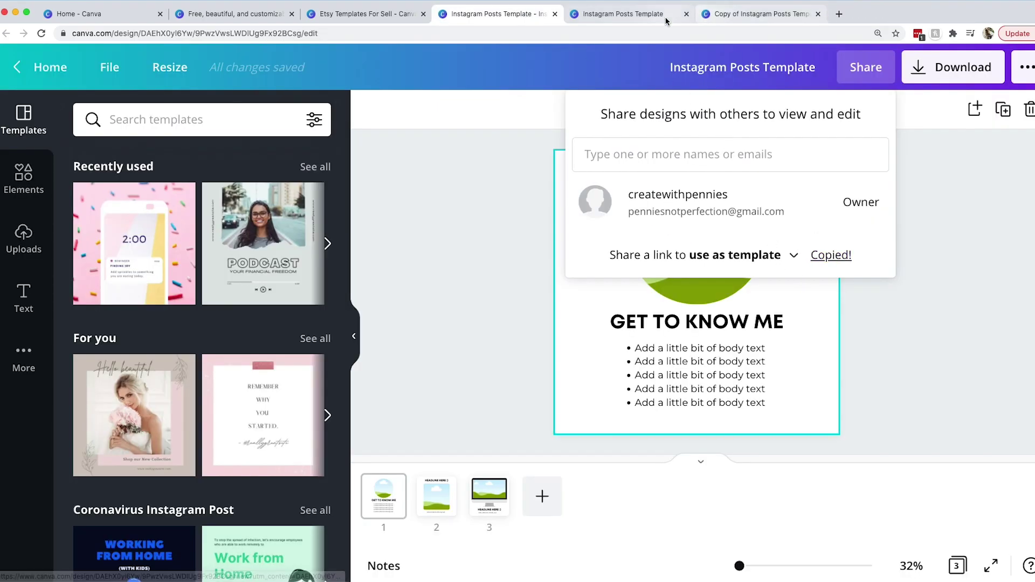
left_click(623, 14)
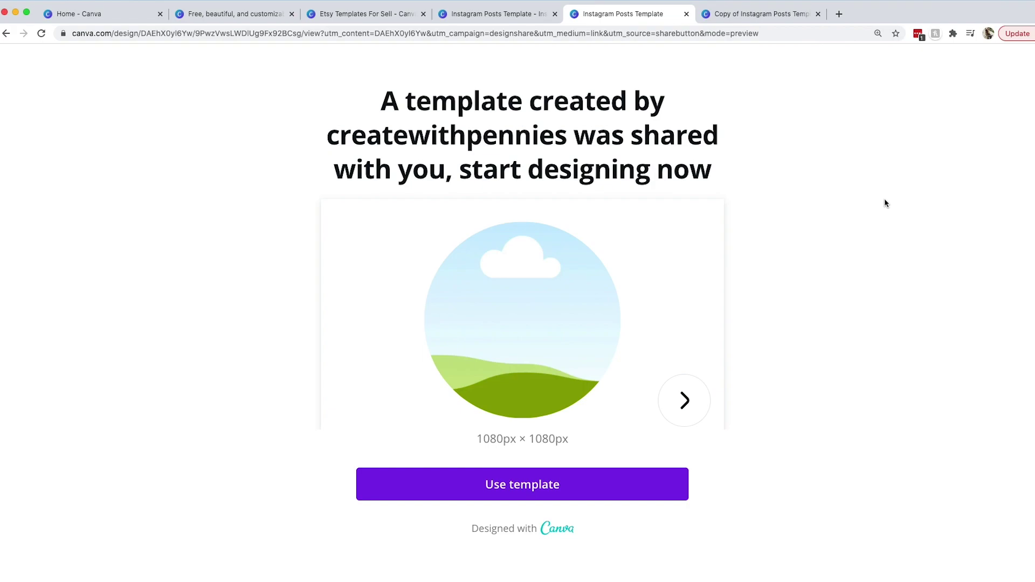